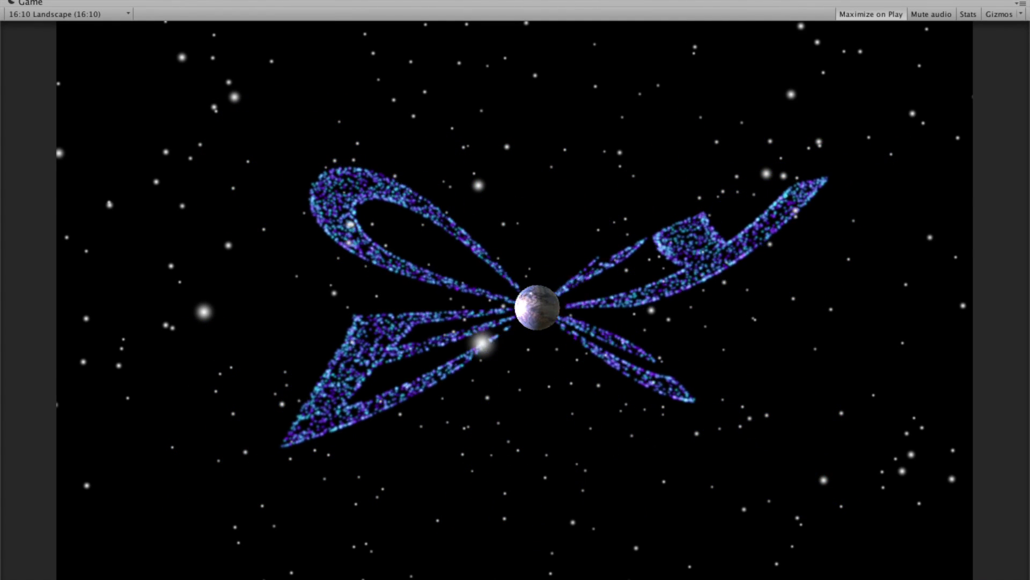
# Play the finished solar system scene, examine the planet and comet orbits from farther out and at an angle, and stop playback
pyautogui.press('super+p')
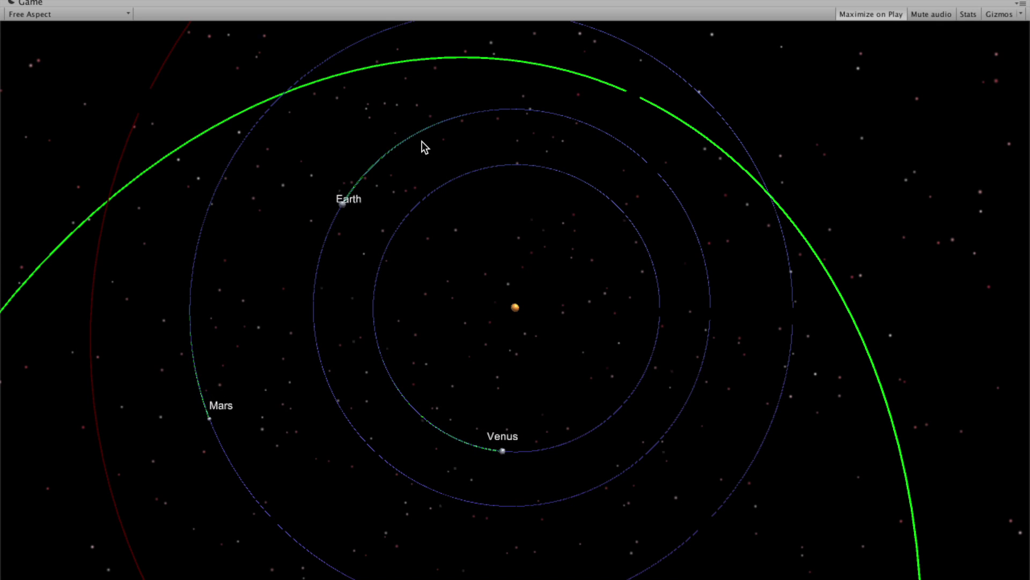
pyautogui.scroll(-5, 422, 141)
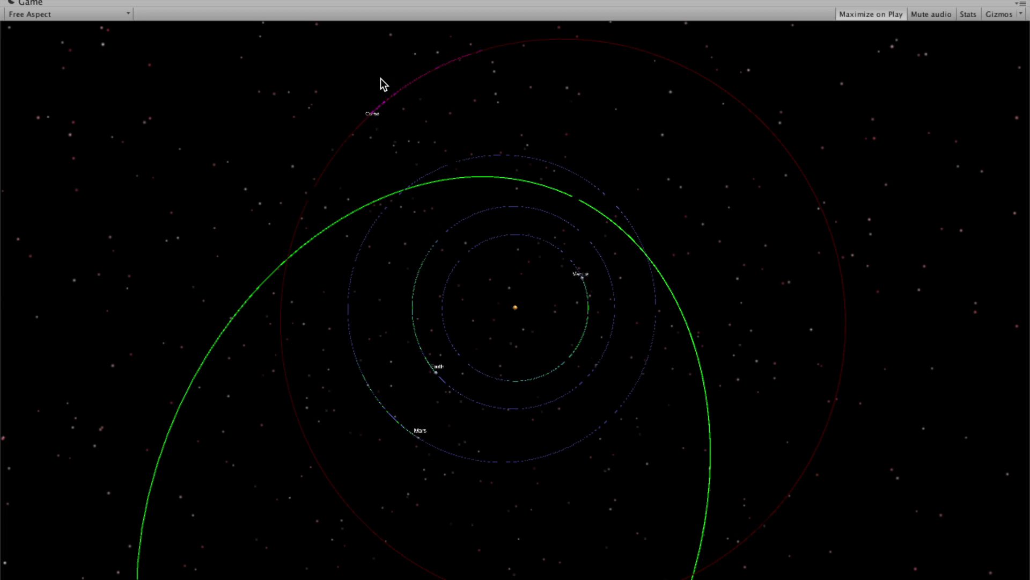
pyautogui.scroll(-3, 381, 79)
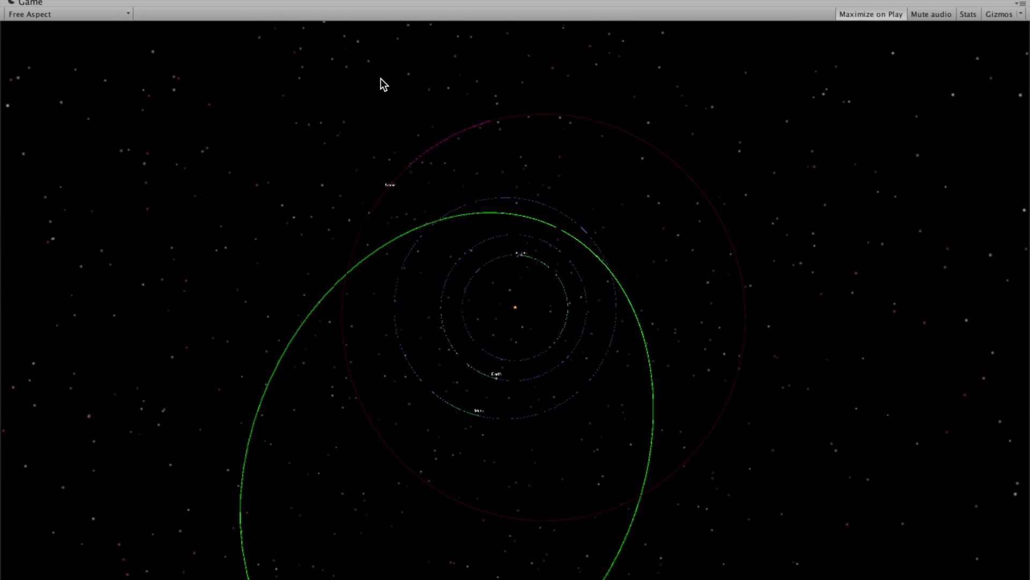
pyautogui.press('Up')
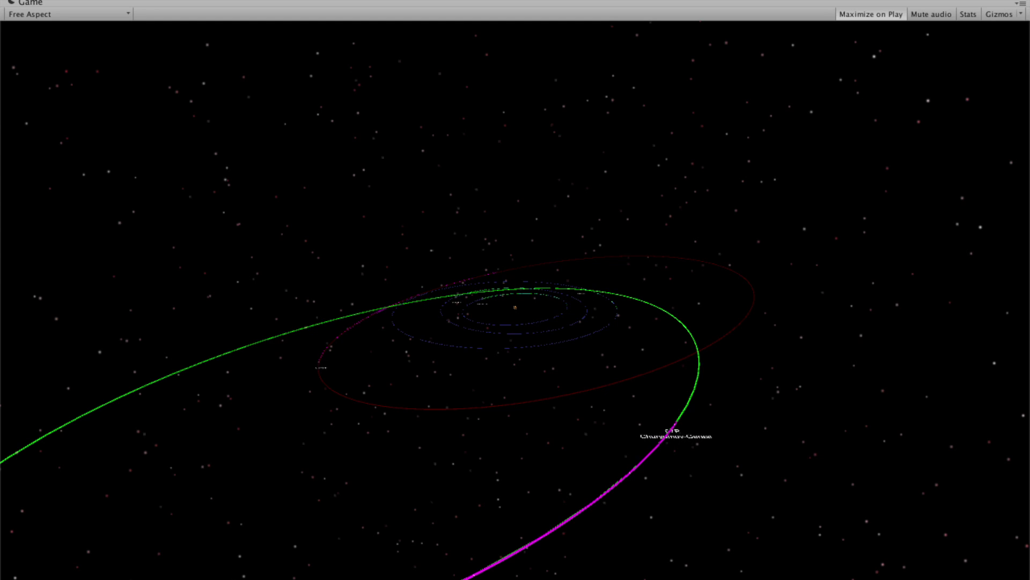
pyautogui.press('super+p')
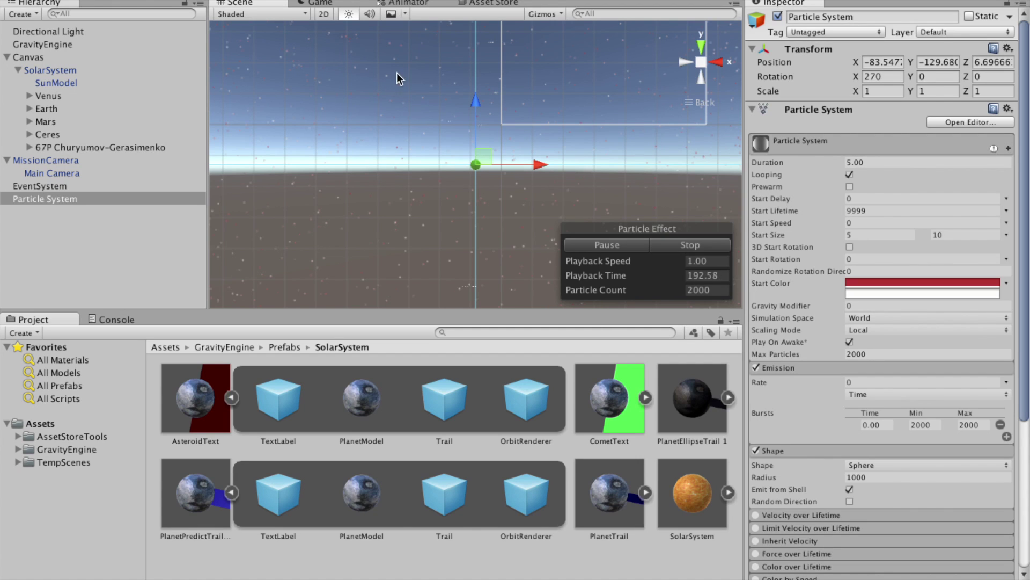
# Create a new scene and add a GravityEngine object to it
pyautogui.press('super+n')
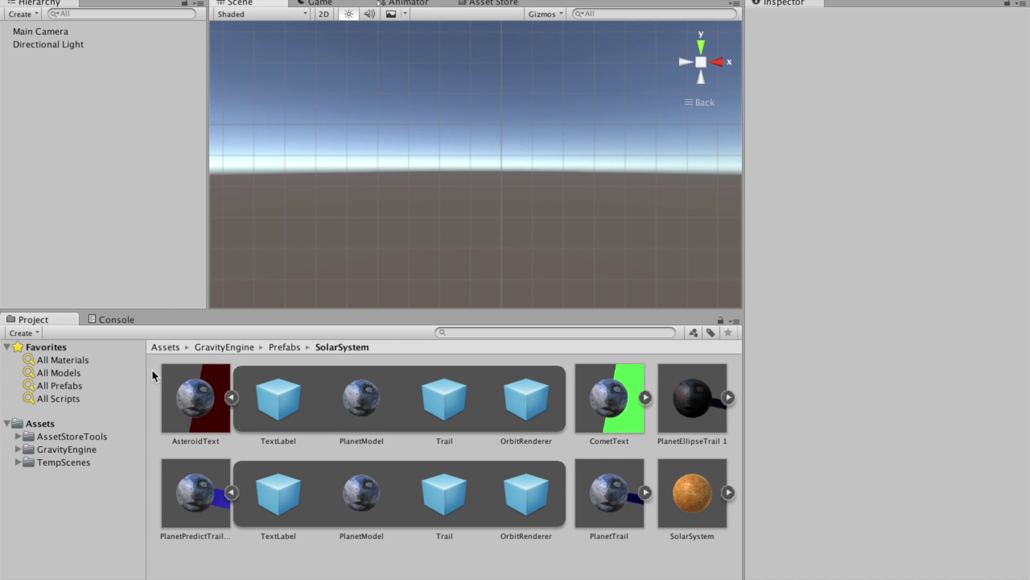
pyautogui.click(18, 449)
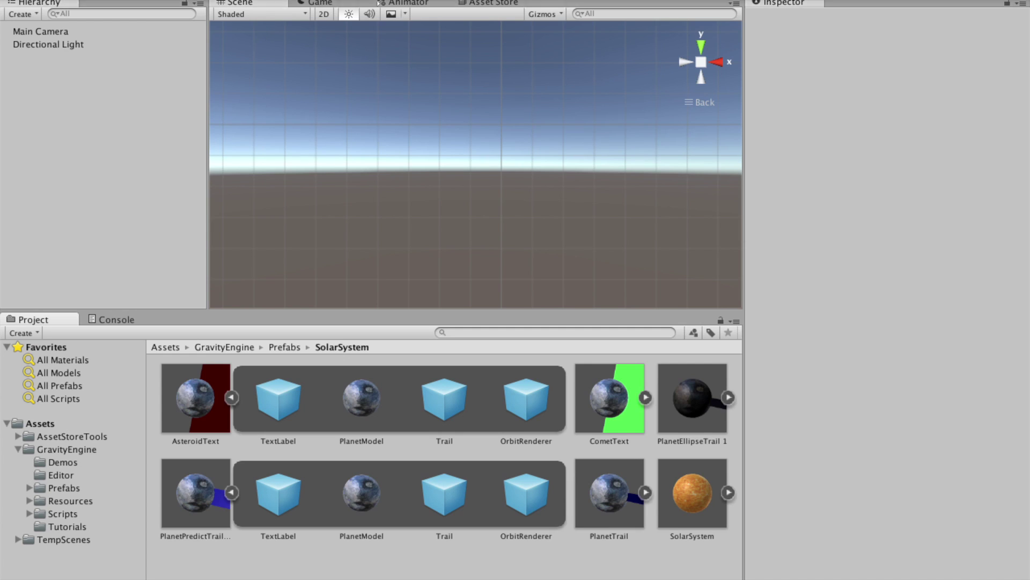
pyautogui.click(223, 1)
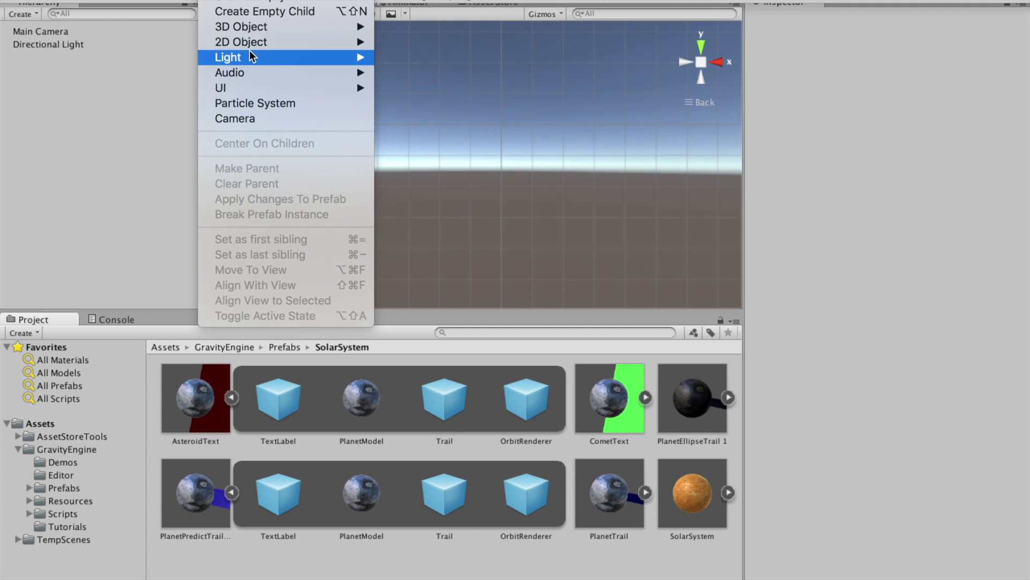
pyautogui.moveTo(269, 22)
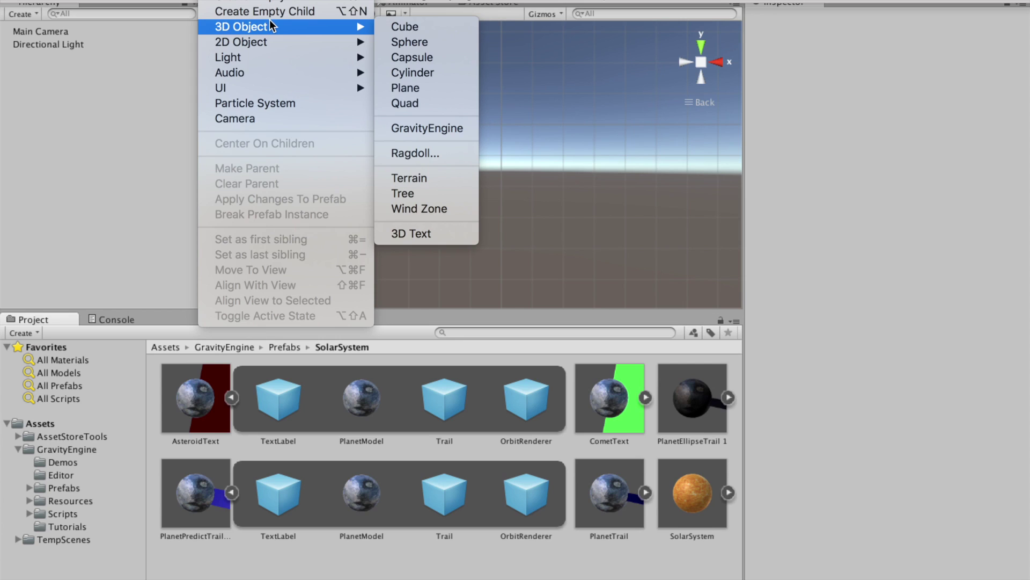
pyautogui.click(421, 129)
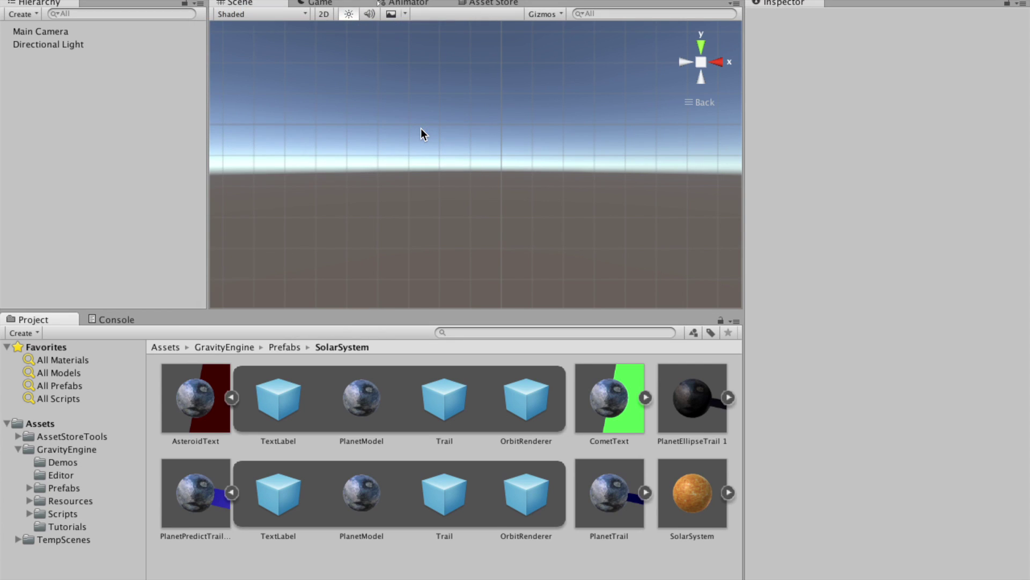
# Set the GravityEngine object's scaling units to SOLAR with 100 Unity units per AU
pyautogui.click(55, 56)
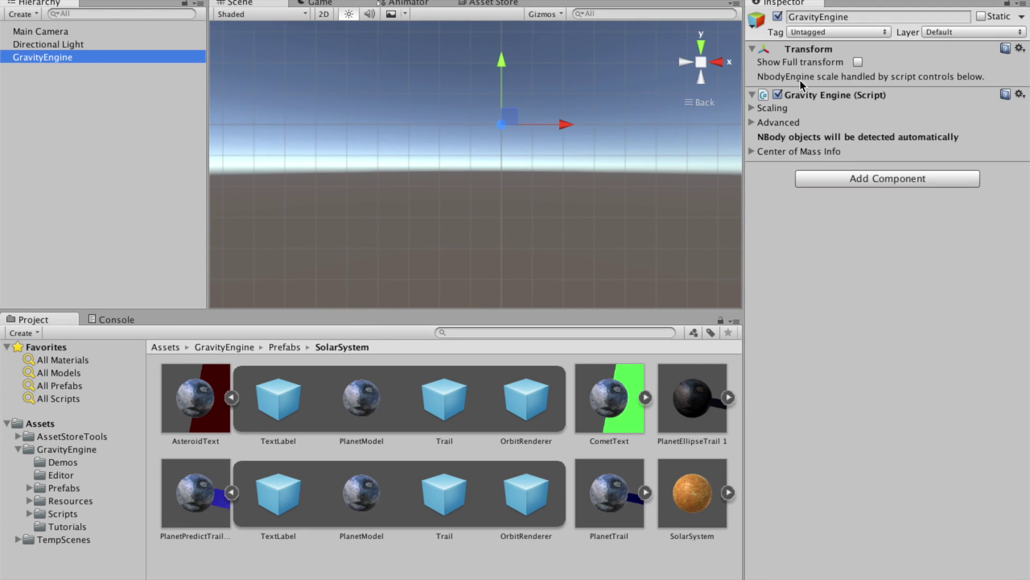
pyautogui.click(752, 109)
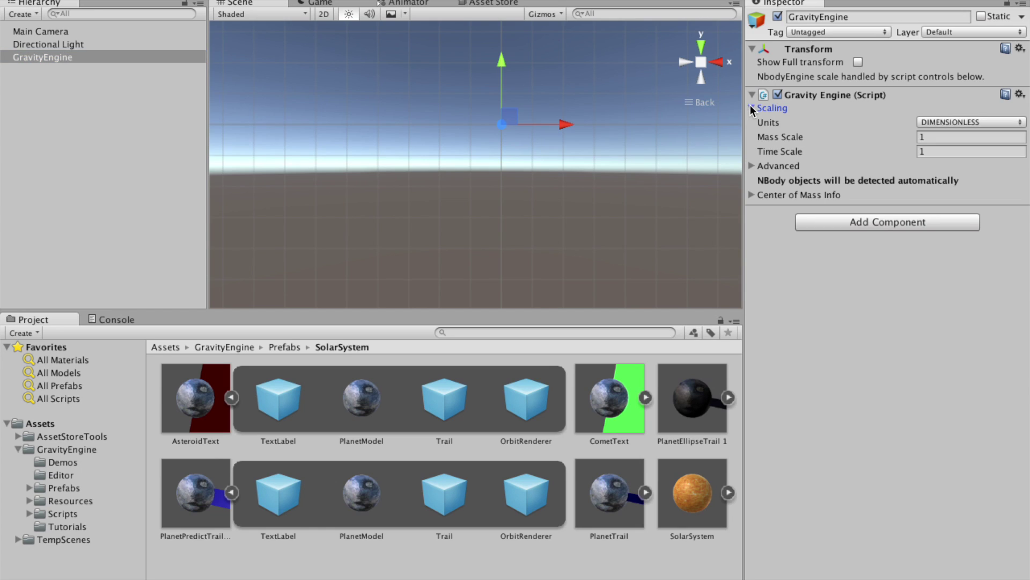
pyautogui.click(923, 126)
pyautogui.click(949, 163)
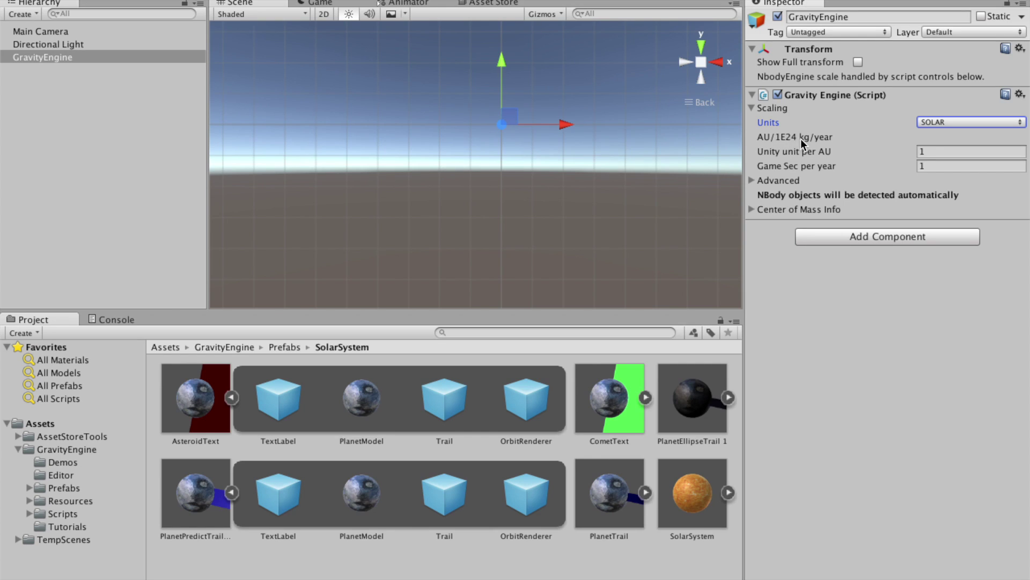
pyautogui.click(935, 150)
pyautogui.write('100')
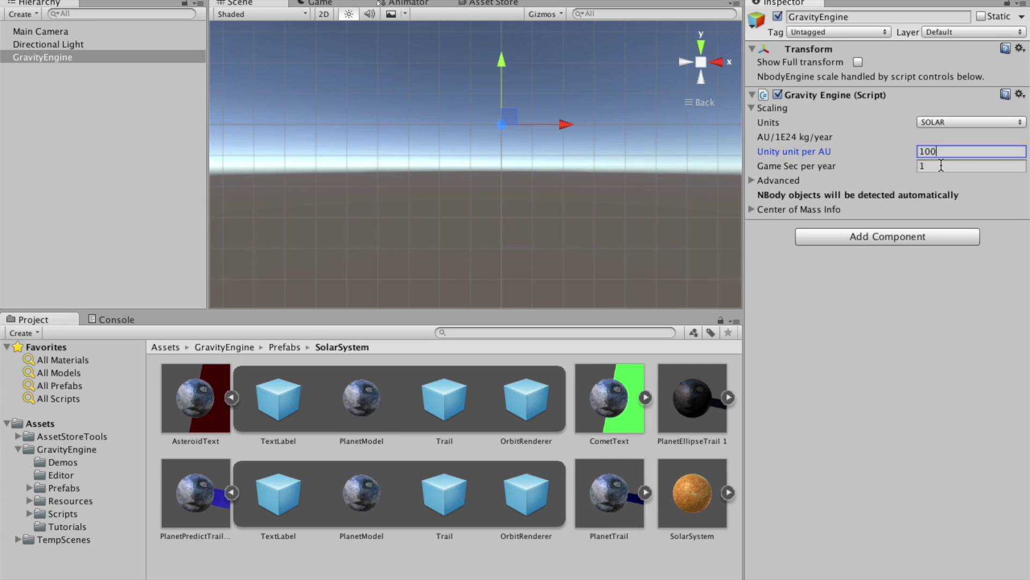
pyautogui.click(941, 166)
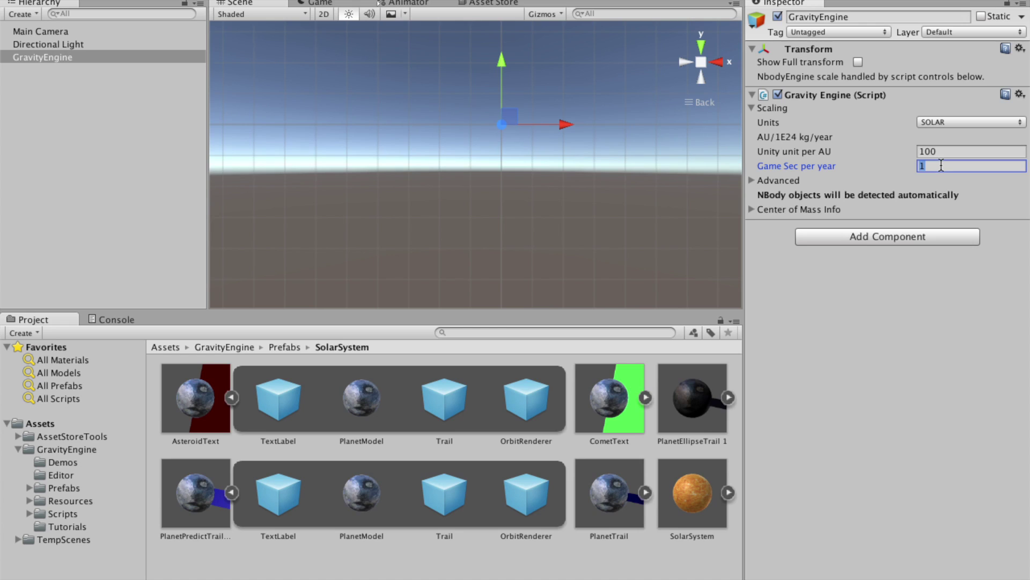
pyautogui.write('30')
pyautogui.press('Escape')
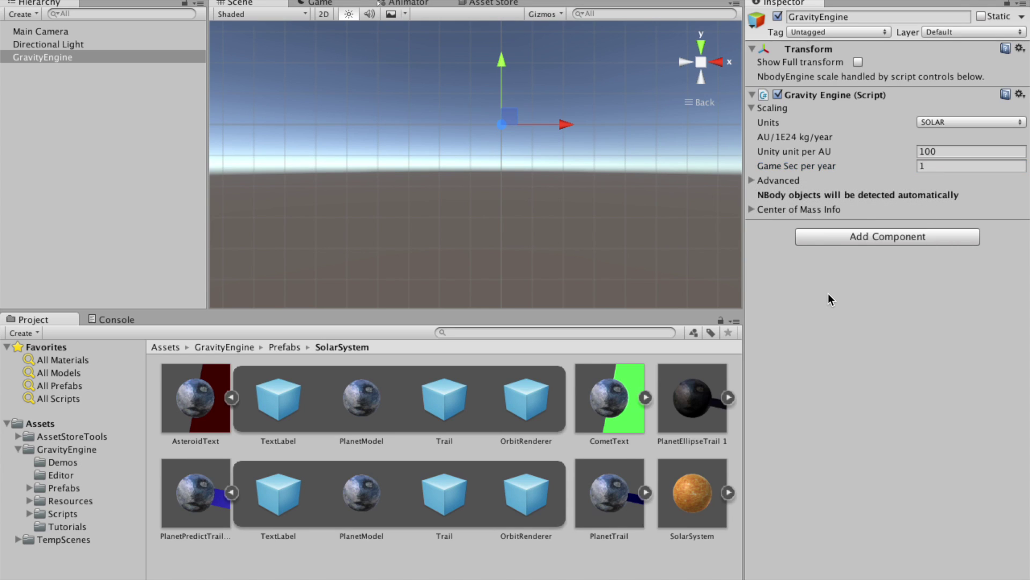
# Set the GravityEngine's Game Sec per year to 30
pyautogui.click(935, 165)
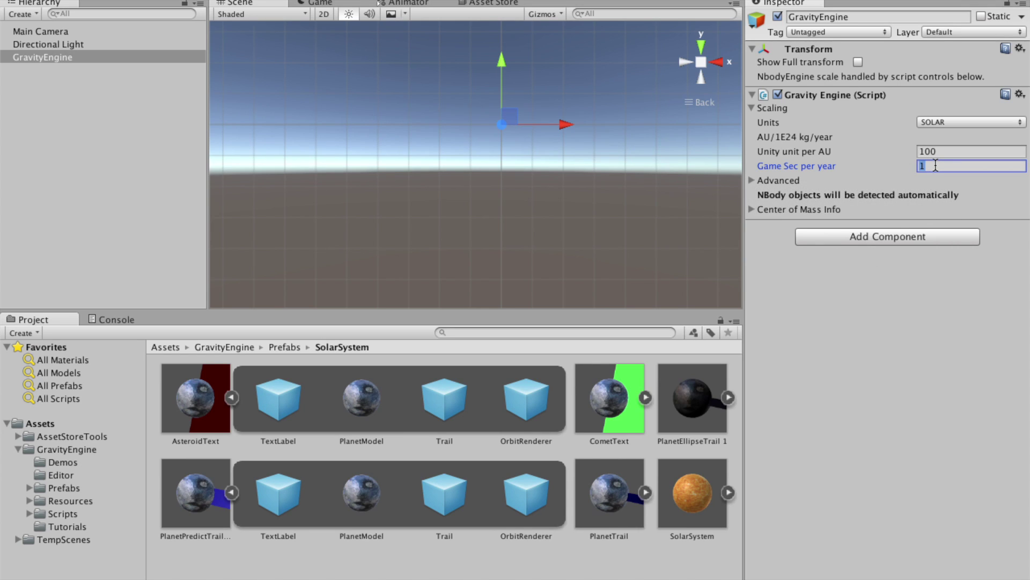
pyautogui.write('30')
pyautogui.click(845, 322)
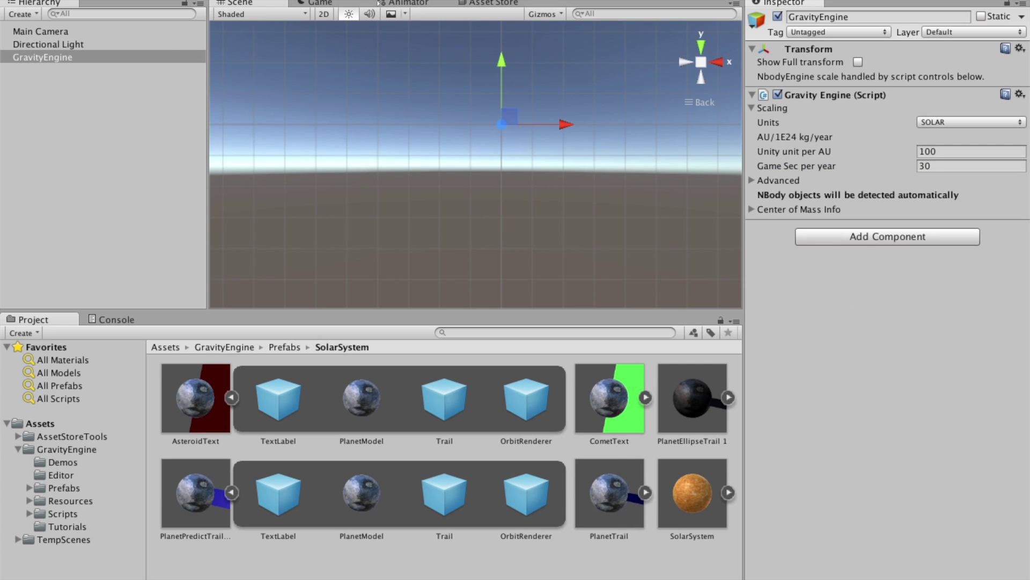
# Add the SolarSystem prefab from the Prefabs folder to the scene and expand its child objects and start date settings
pyautogui.click(30, 488)
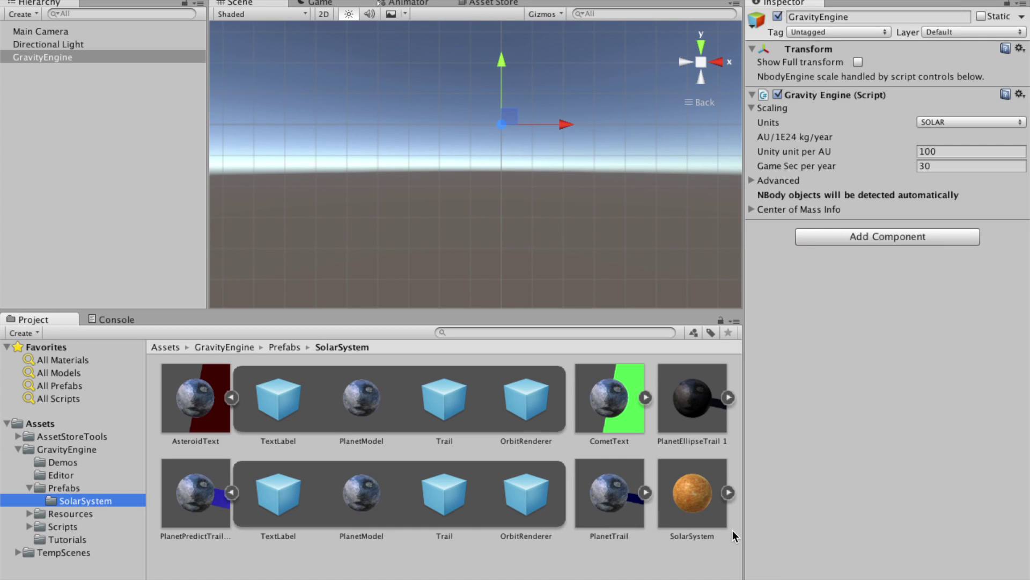
pyautogui.moveTo(692, 501); pyautogui.dragTo(60, 86)
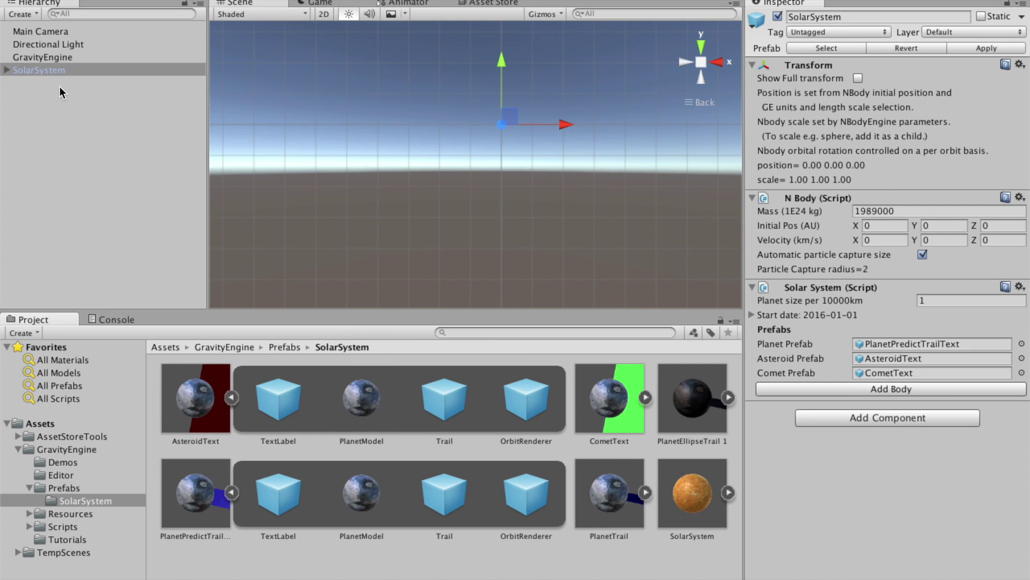
pyautogui.click(7, 70)
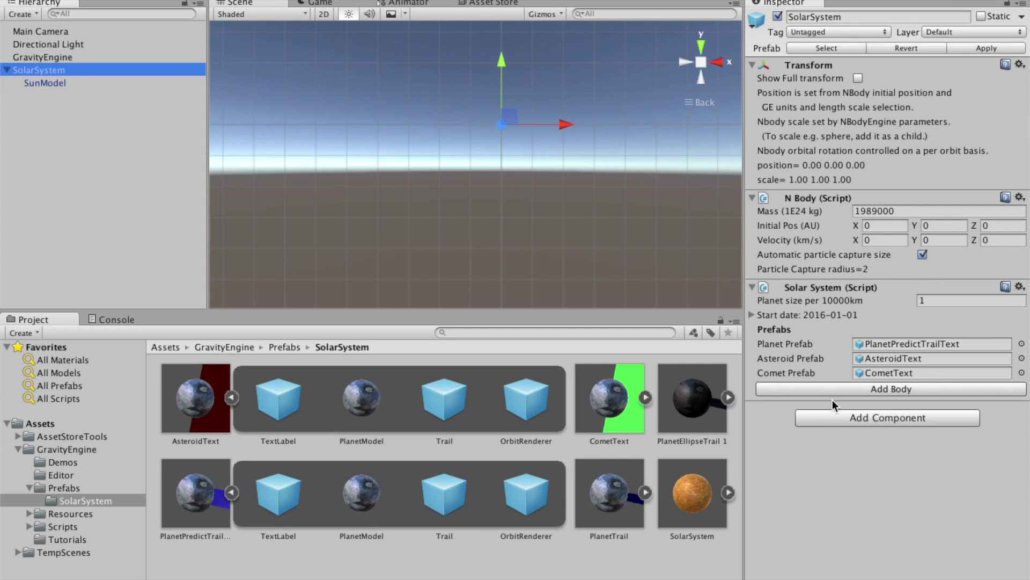
pyautogui.click(751, 314)
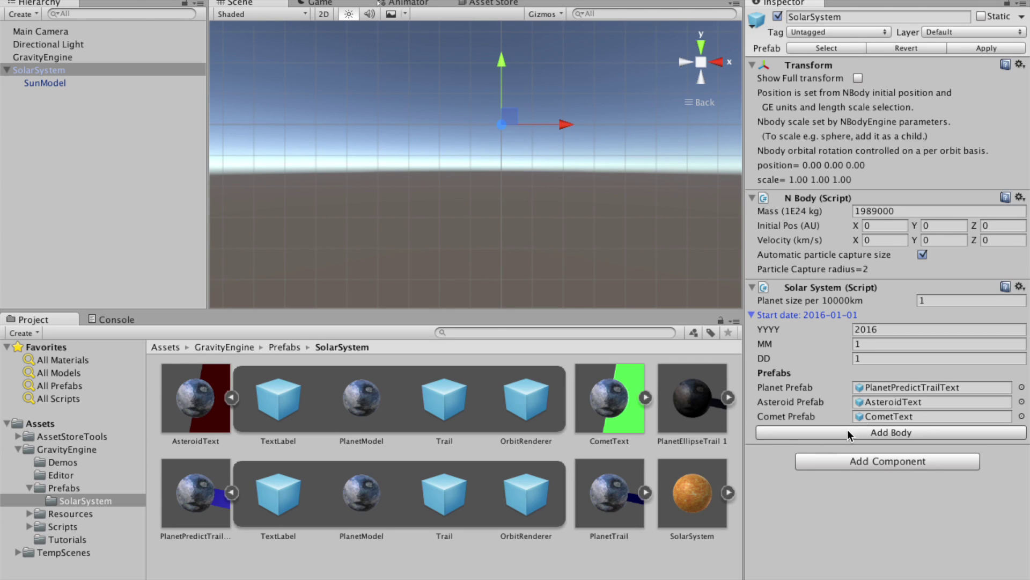
# Add the planet Venus as a body of the SolarSystem object and inspect its child objects and orbit components
pyautogui.click(894, 431)
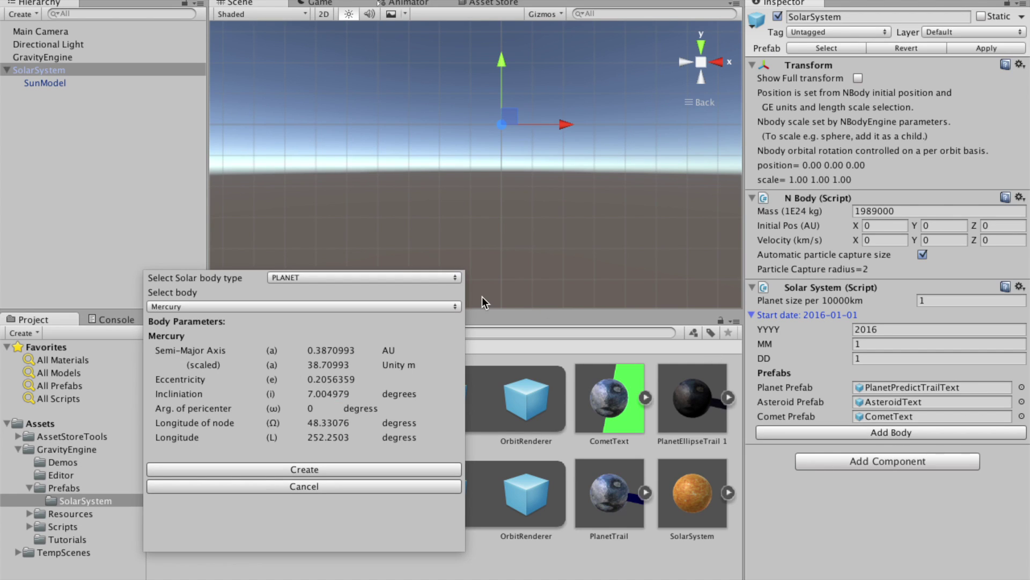
pyautogui.click(340, 278)
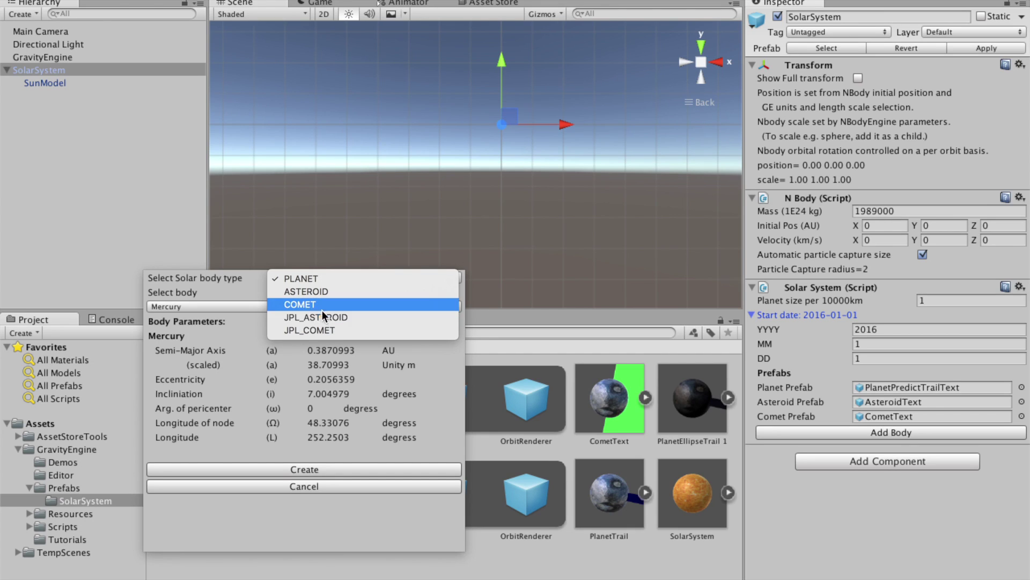
pyautogui.click(259, 290)
pyautogui.click(256, 304)
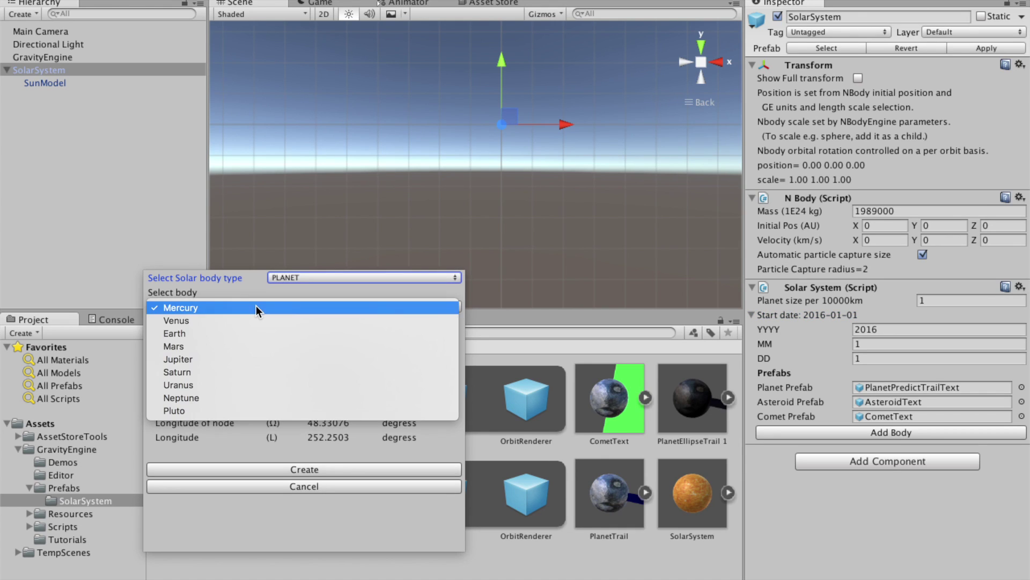
pyautogui.click(252, 320)
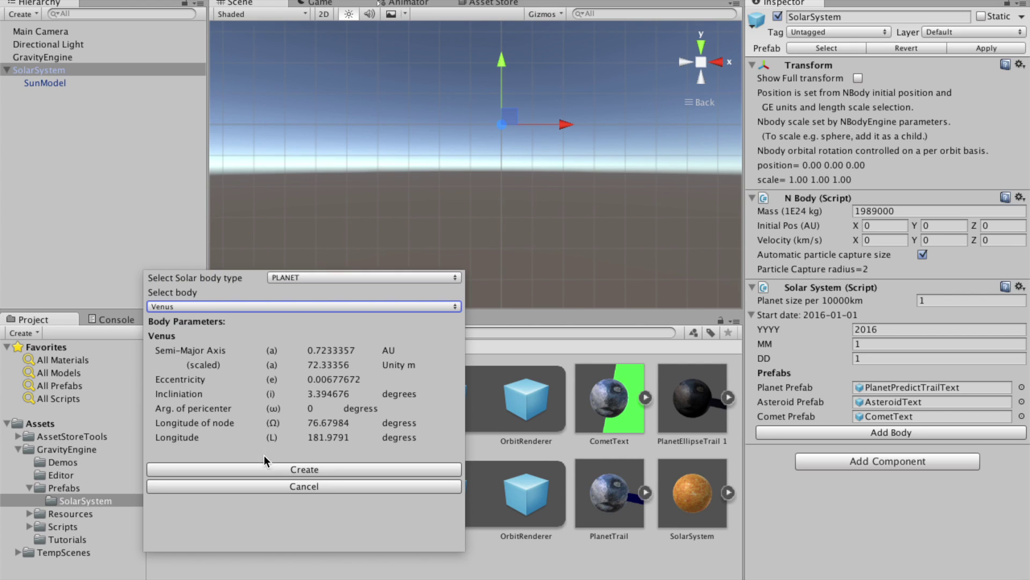
pyautogui.click(263, 469)
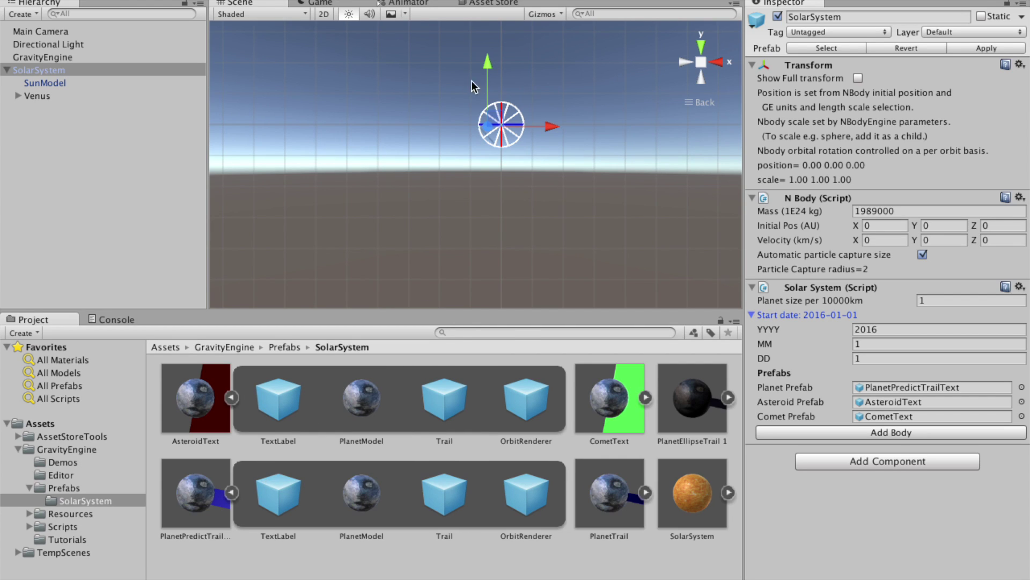
pyautogui.click(19, 96)
pyautogui.click(37, 96)
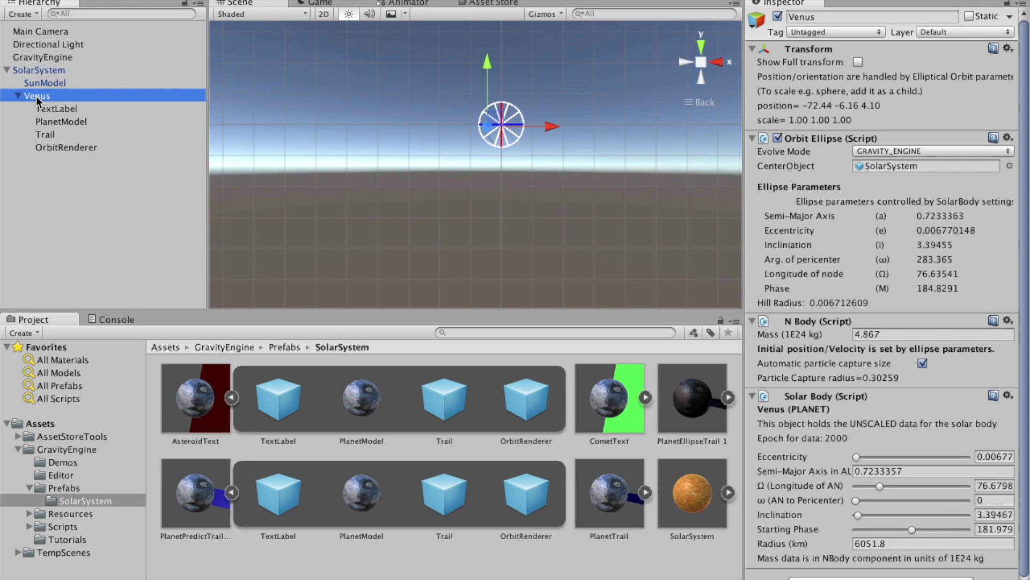
pyautogui.click(19, 95)
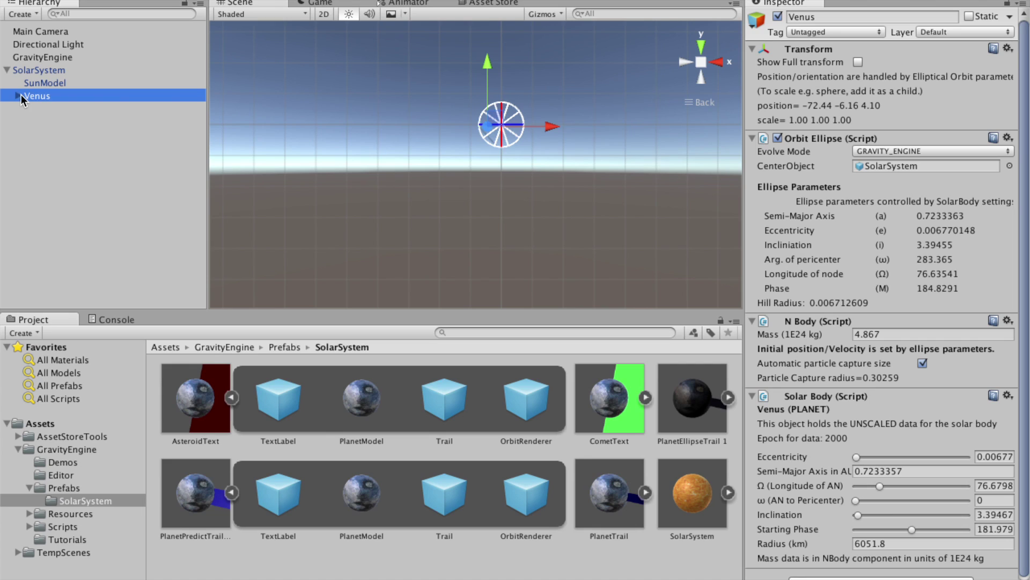
# Set the SolarSystem object's planet size per 10000km to 5
pyautogui.click(50, 71)
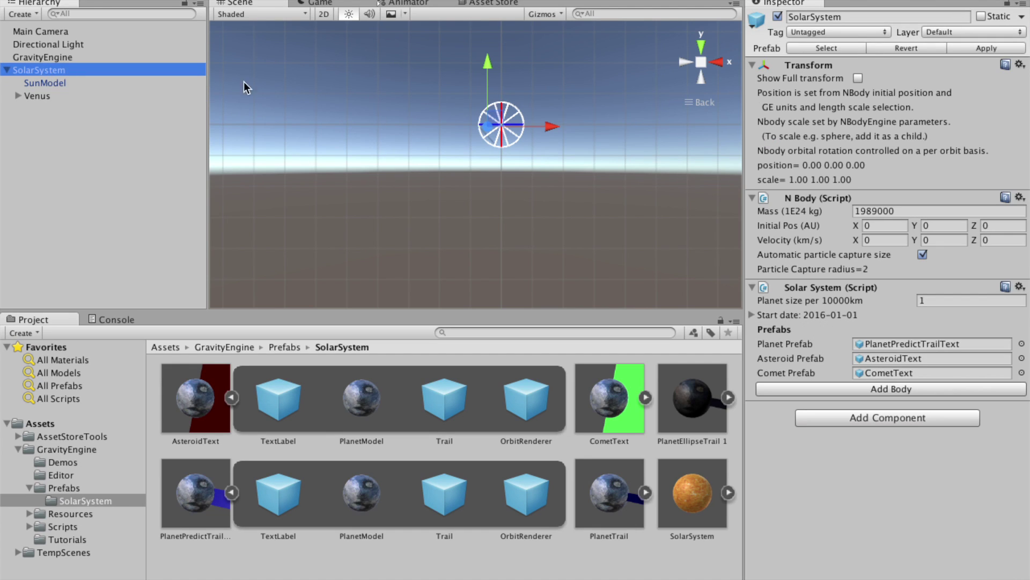
pyautogui.click(819, 302)
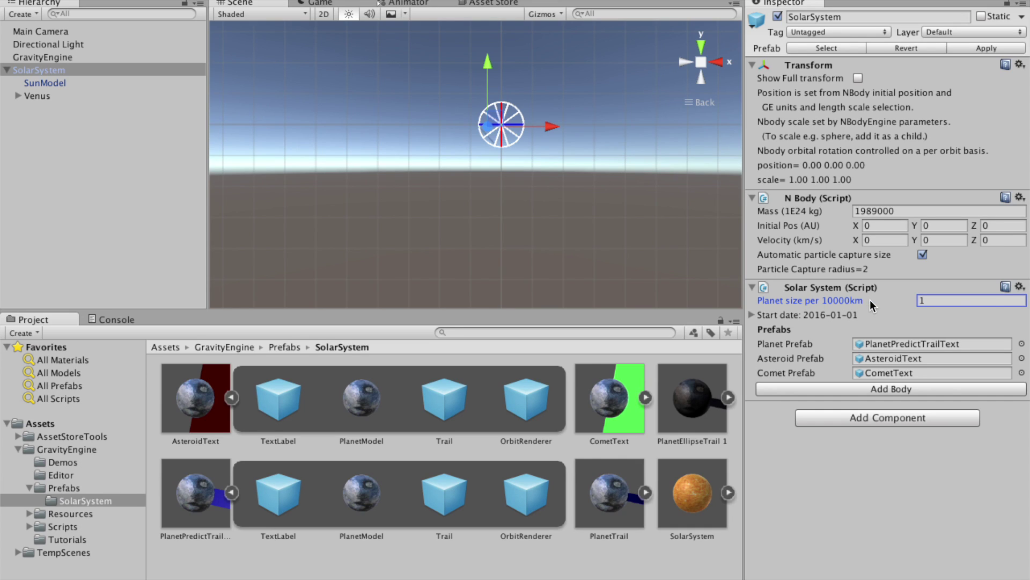
pyautogui.click(942, 300)
pyautogui.write('5')
# Add the planet Earth as a body of the SolarSystem object
pyautogui.click(839, 387)
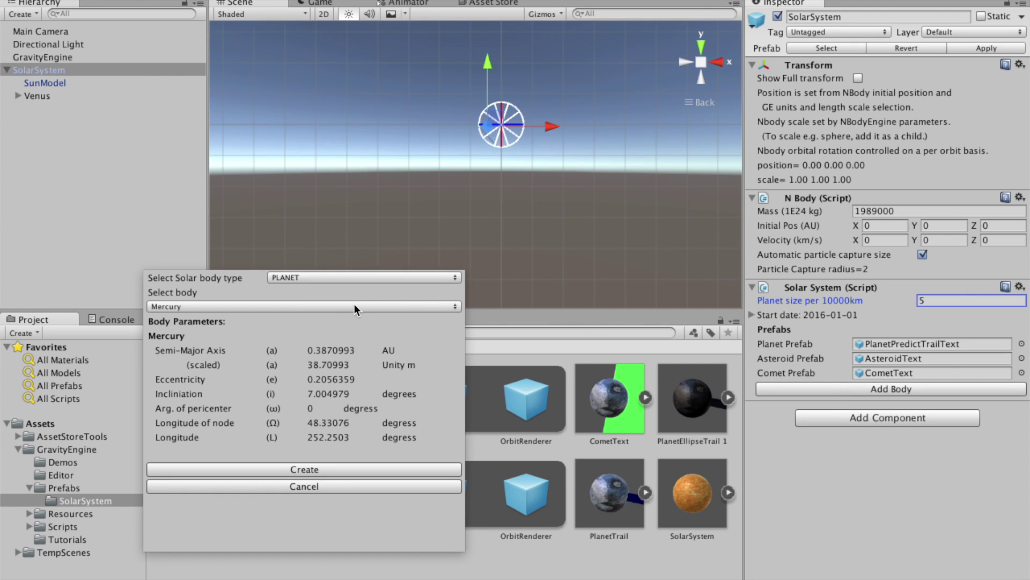
pyautogui.click(354, 304)
pyautogui.click(327, 330)
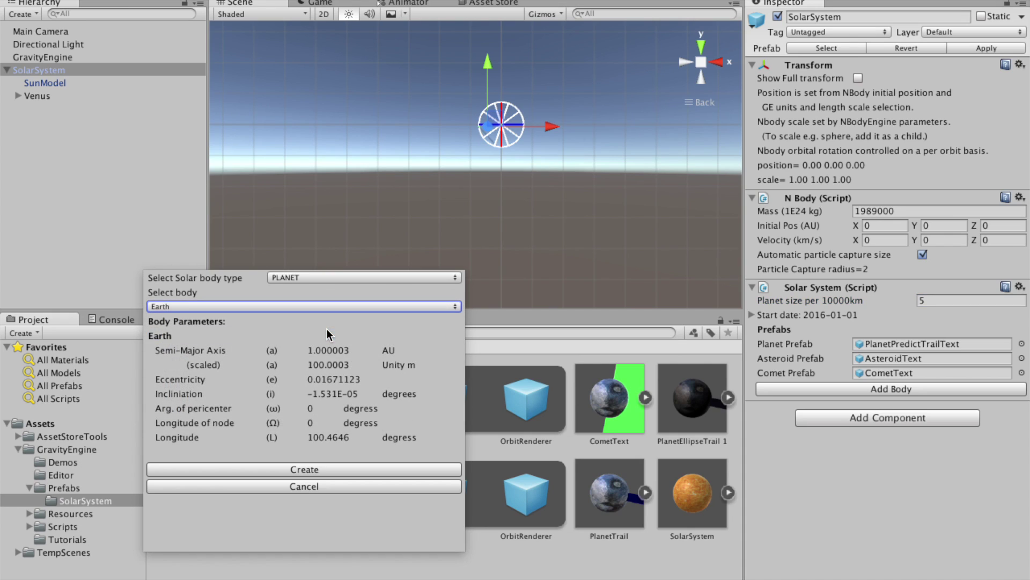
pyautogui.click(288, 470)
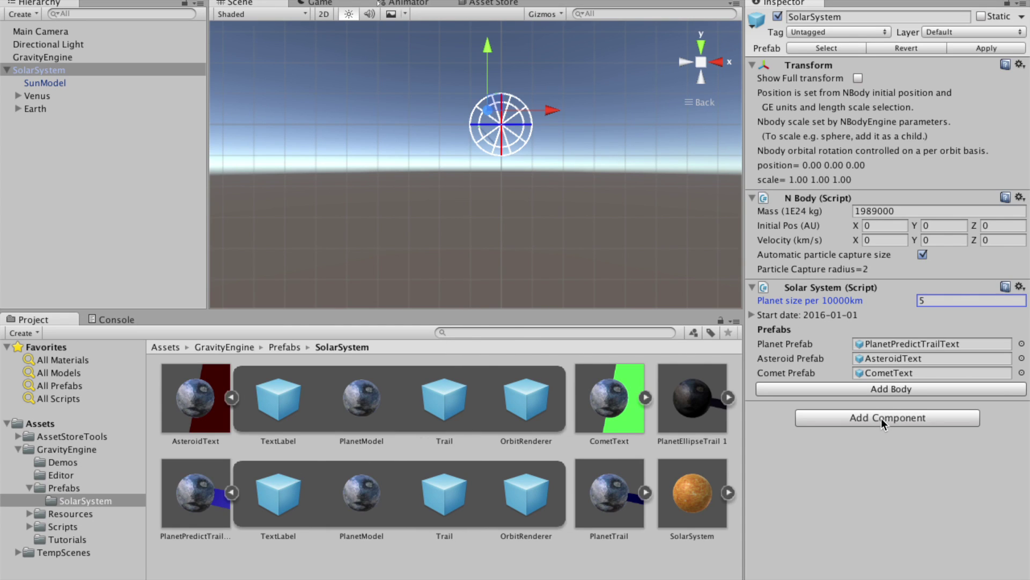
# Add the planet Mars as a body of the SolarSystem object
pyautogui.click(888, 391)
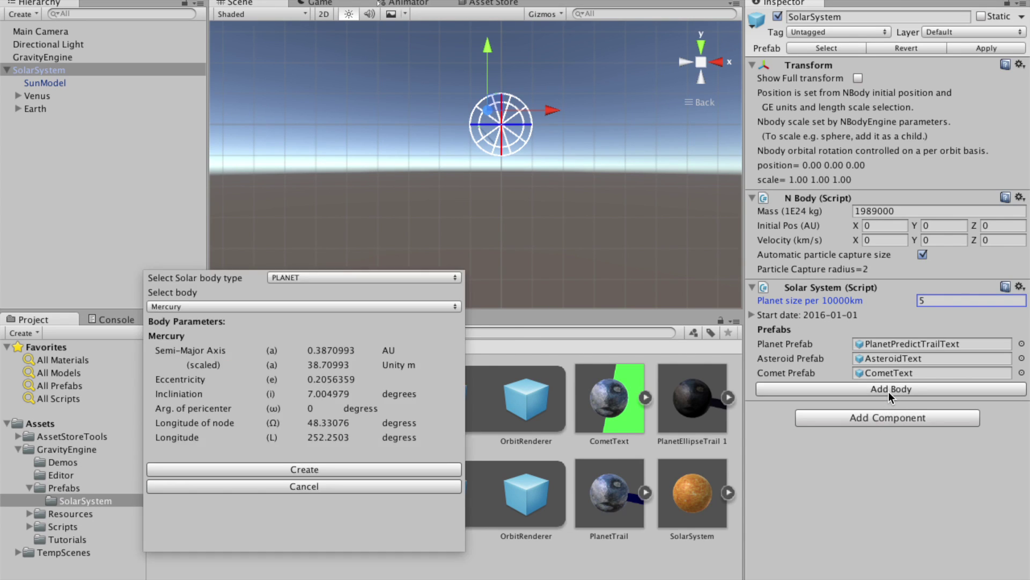
pyautogui.click(323, 307)
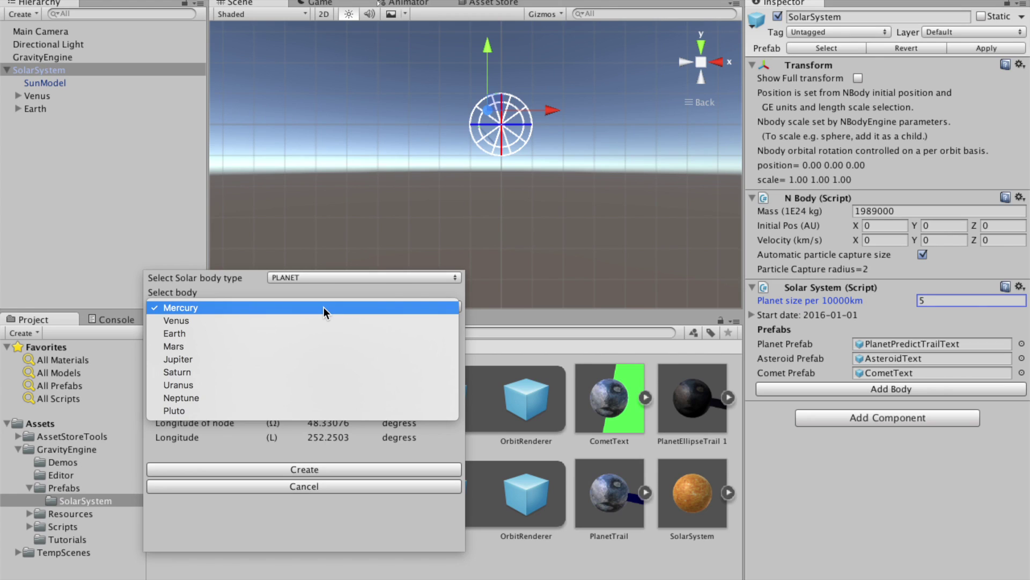
pyautogui.click(298, 346)
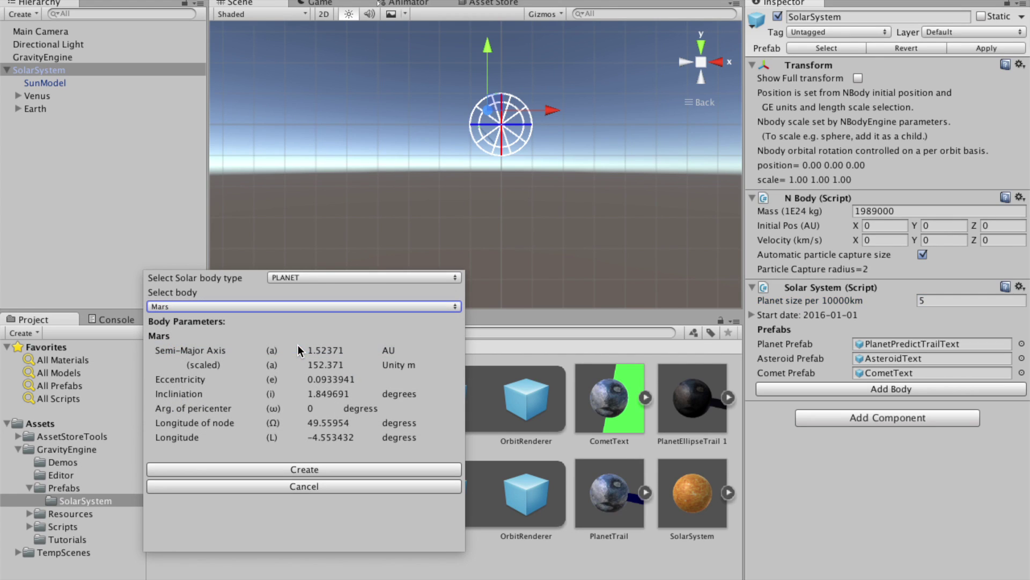
pyautogui.click(282, 468)
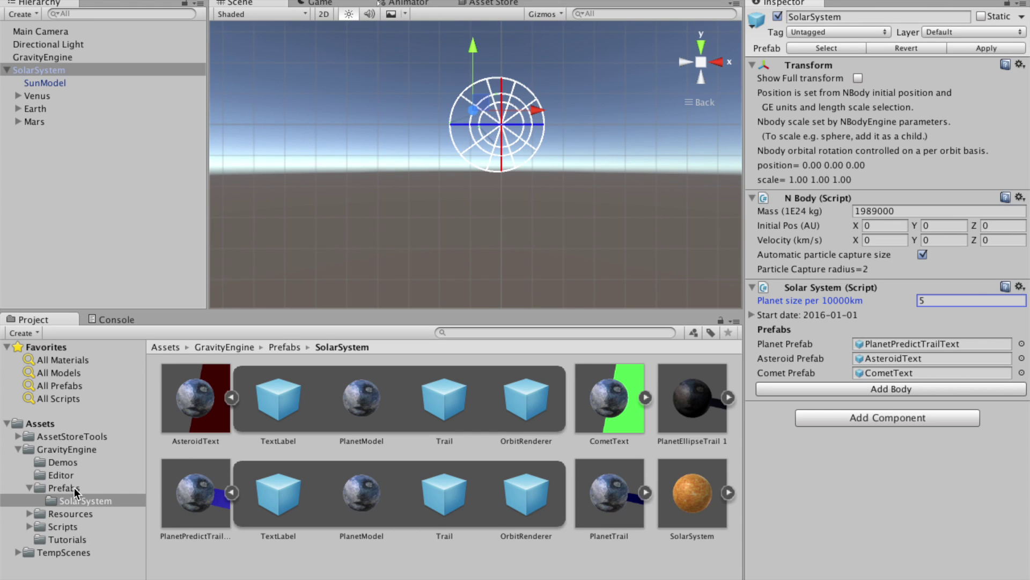
# Add the MissionCamera prefab from the GravityEngine Prefabs folder to the scene and delete the original Main Camera
pyautogui.click(63, 487)
pyautogui.moveTo(481, 408); pyautogui.dragTo(45, 169)
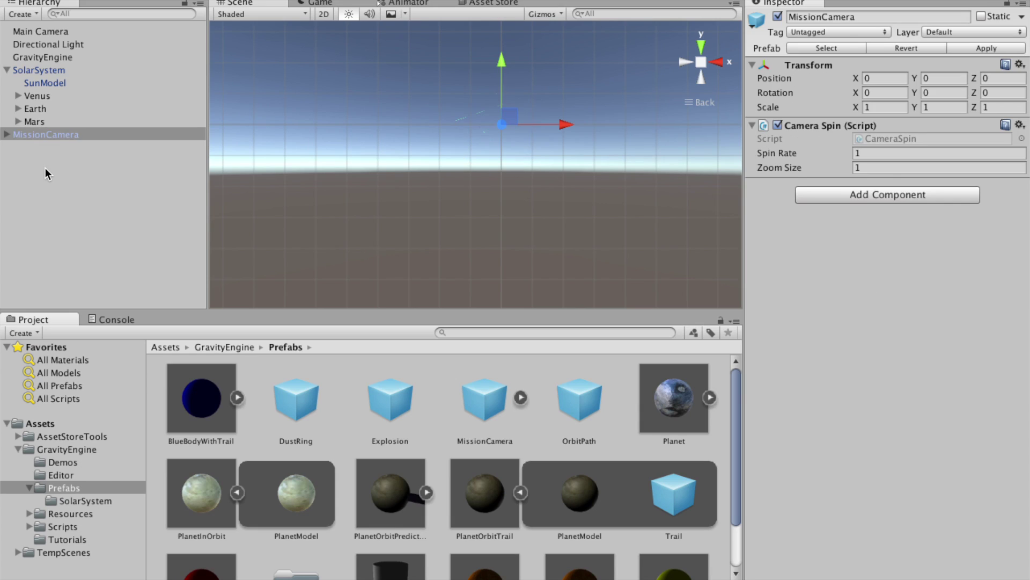
pyautogui.click(52, 30)
pyautogui.rightClick(52, 30)
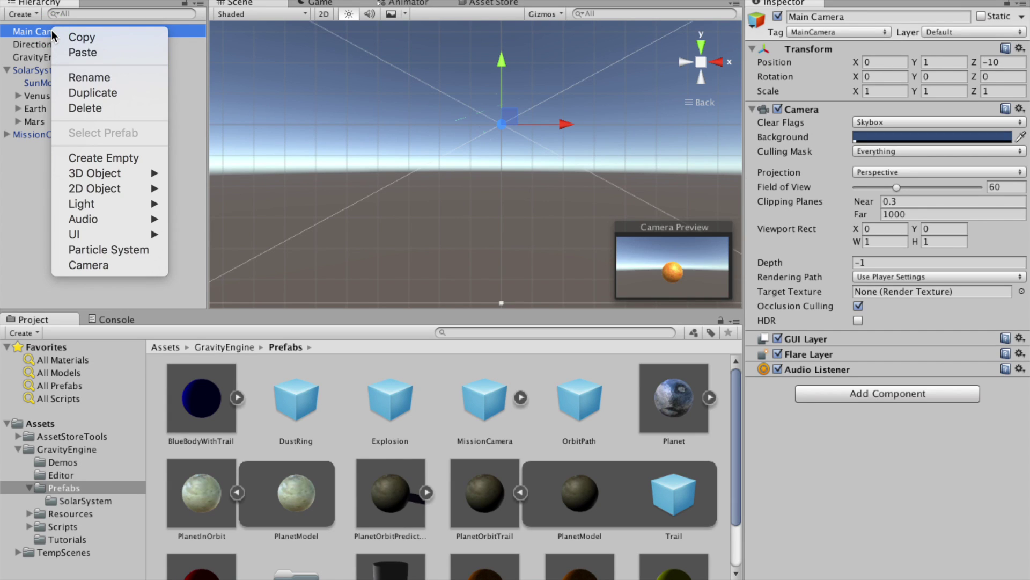
pyautogui.click(81, 108)
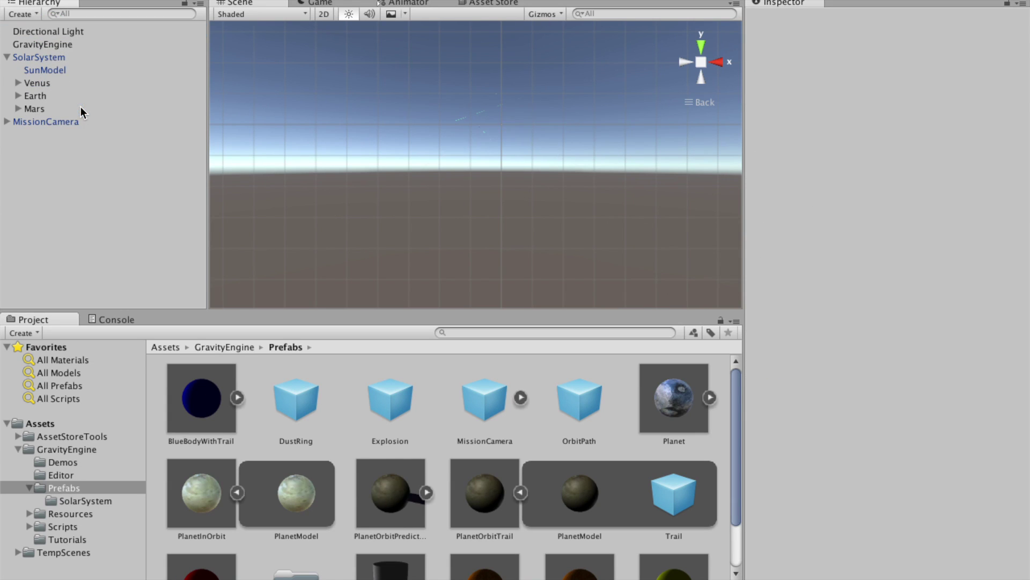
# Set the Z position of the Main Camera inside MissionCamera to -250 and test-play the scene
pyautogui.click(7, 122)
pyautogui.click(39, 134)
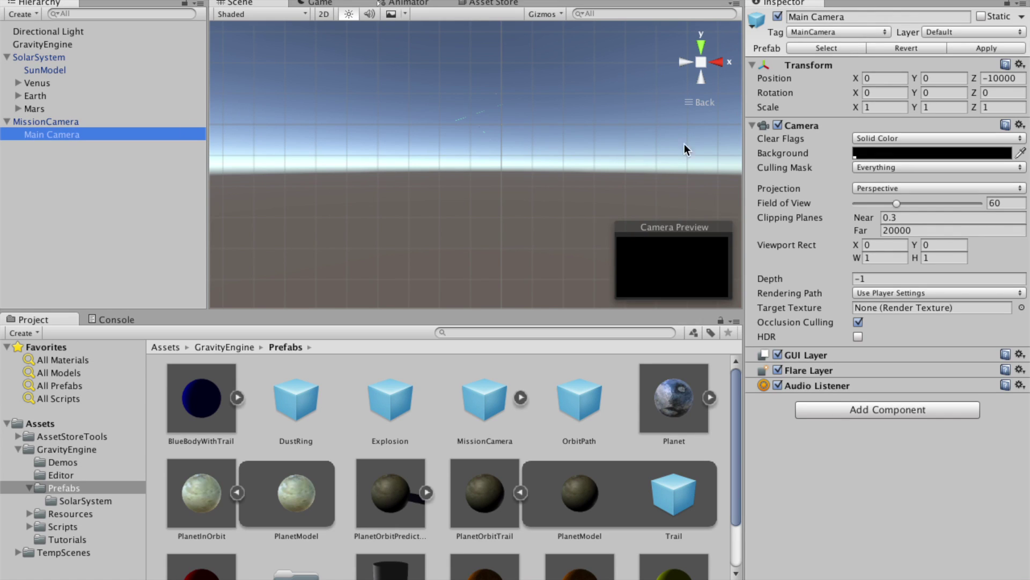
pyautogui.click(1003, 78)
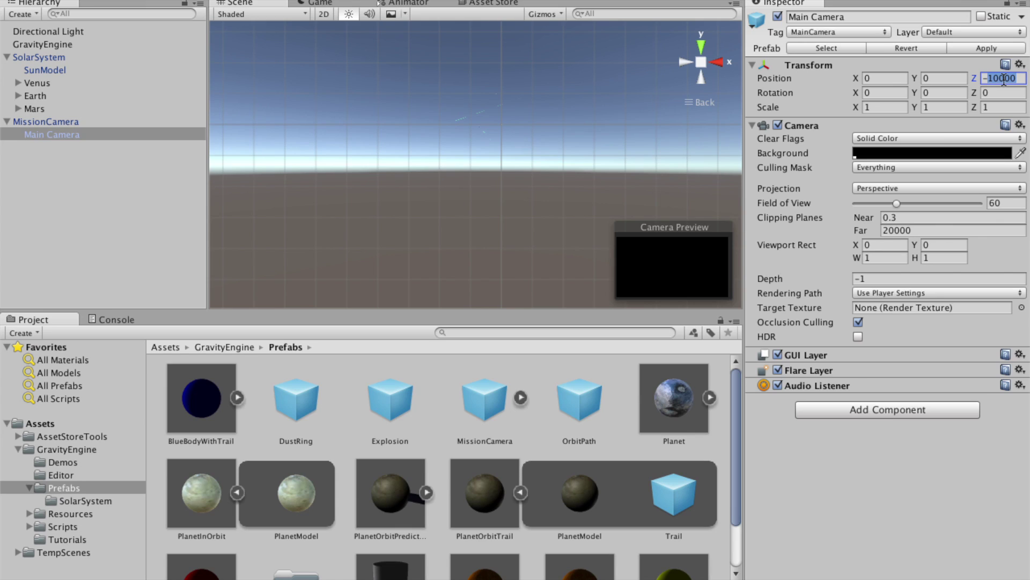
pyautogui.write('-250')
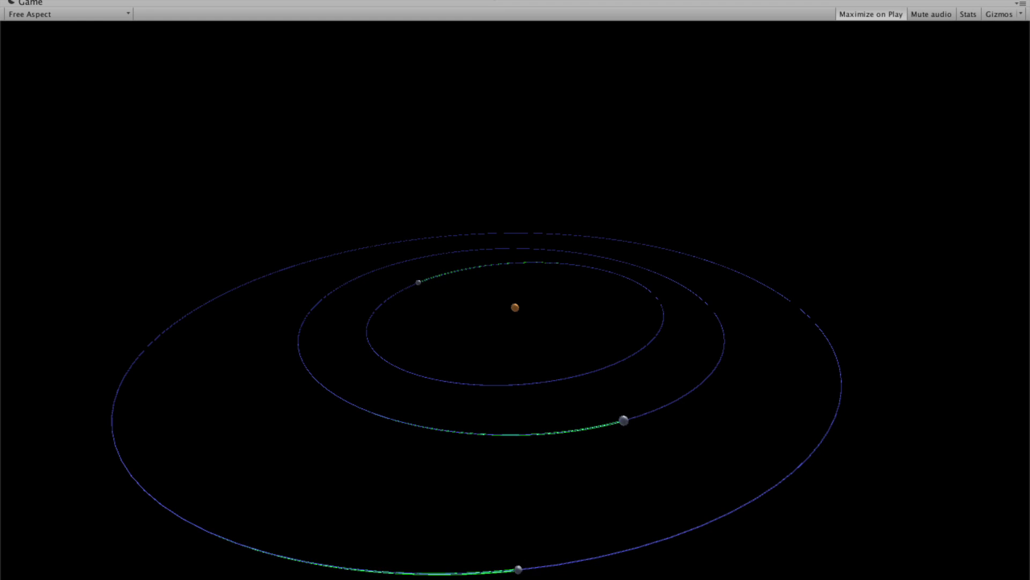
pyautogui.press('super+p')
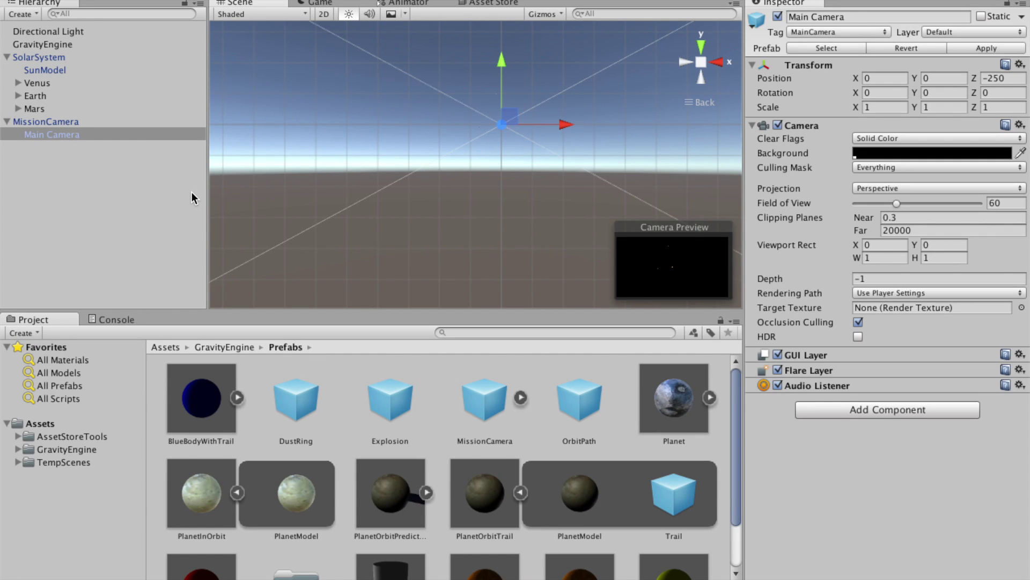
# Add the asteroid Ceres as a body of the SolarSystem object, browsing the available asteroids before creating it
pyautogui.click(60, 58)
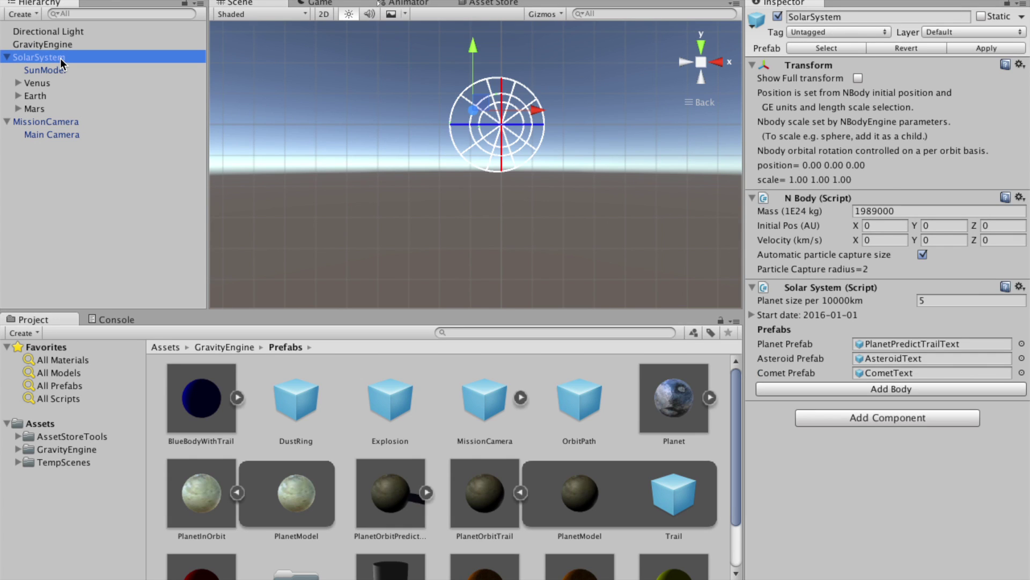
pyautogui.click(878, 387)
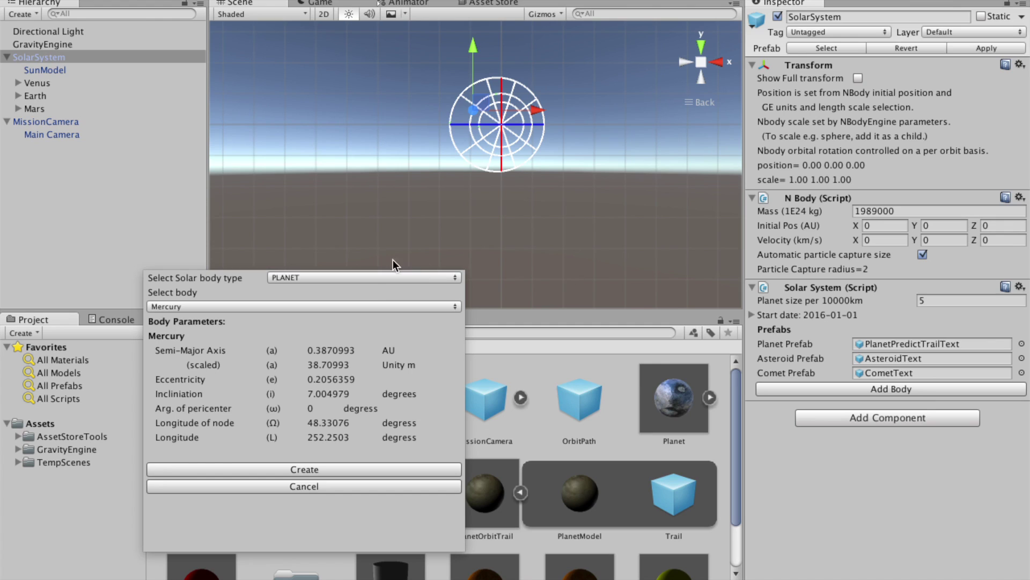
pyautogui.click(371, 278)
pyautogui.click(369, 290)
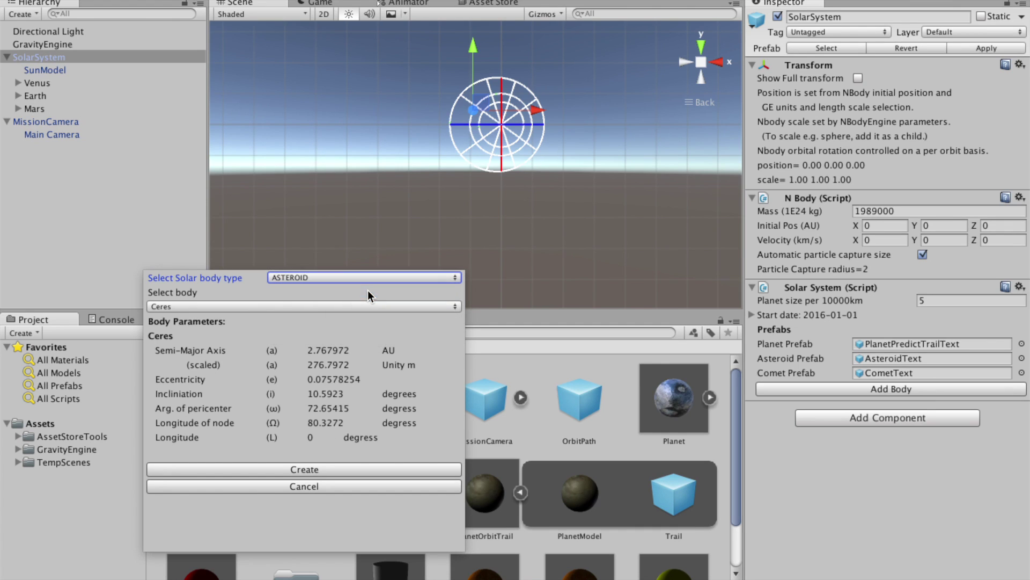
pyautogui.click(342, 305)
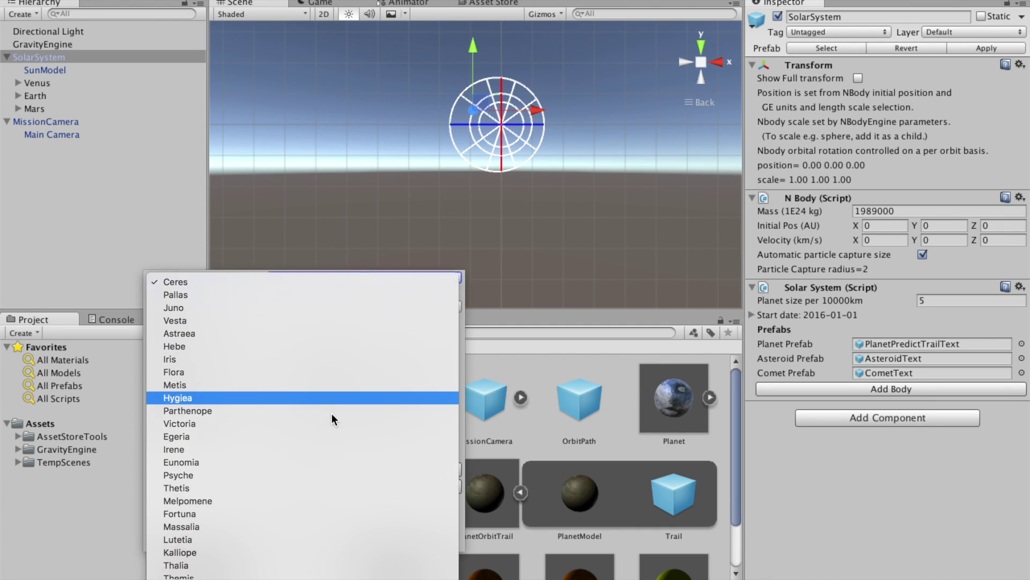
pyautogui.scroll(-5, 332, 418)
pyautogui.scroll(1, 332, 418)
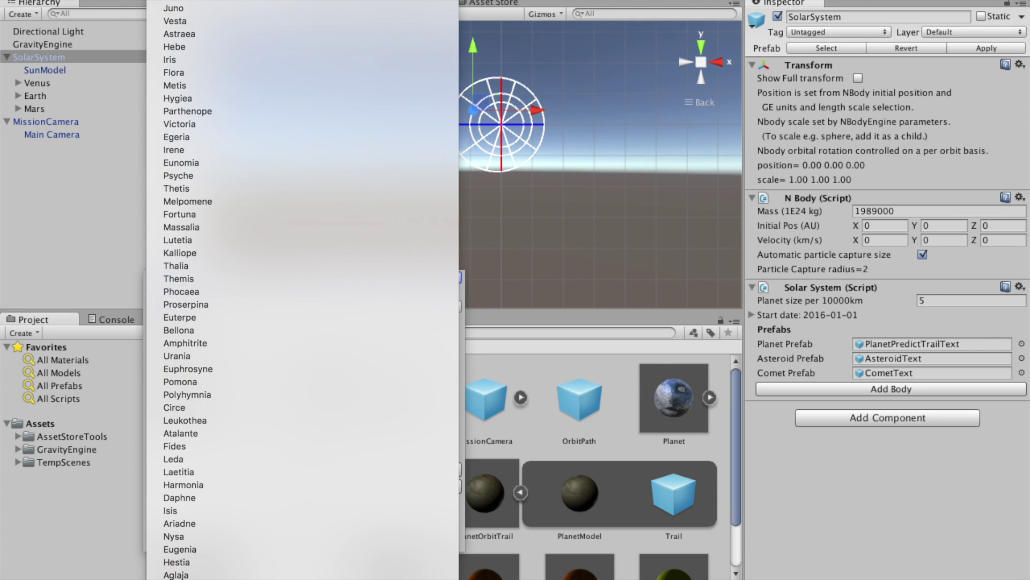
pyautogui.press('Escape')
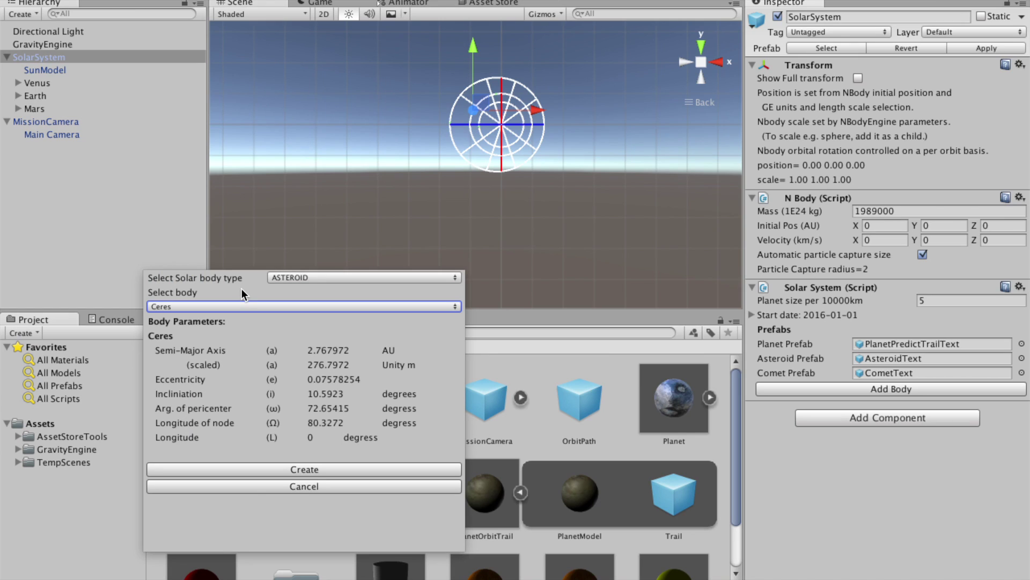
pyautogui.click(218, 469)
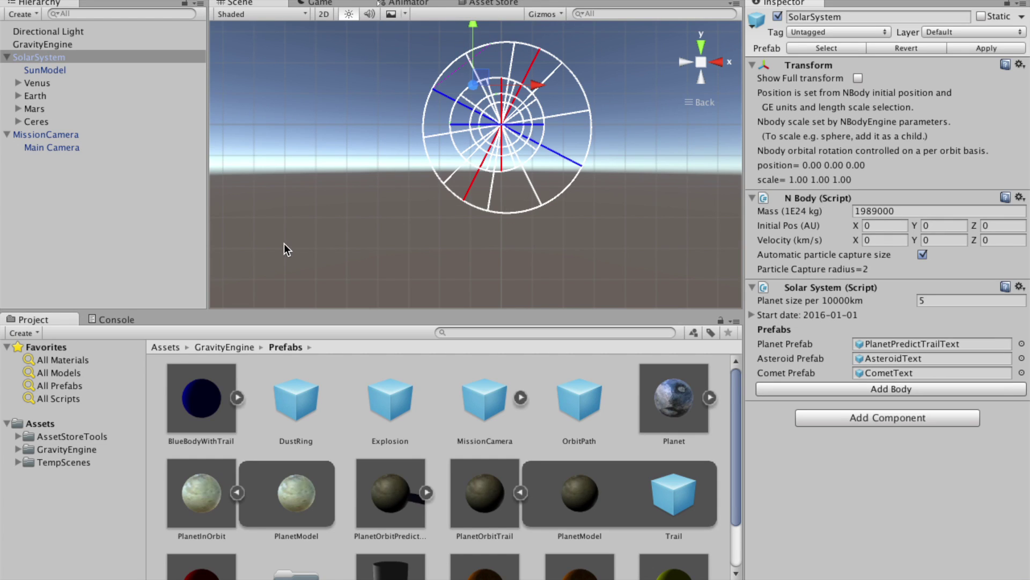
# Start adding a JPL_COMET body to the SolarSystem object and open the online comet database
pyautogui.click(836, 388)
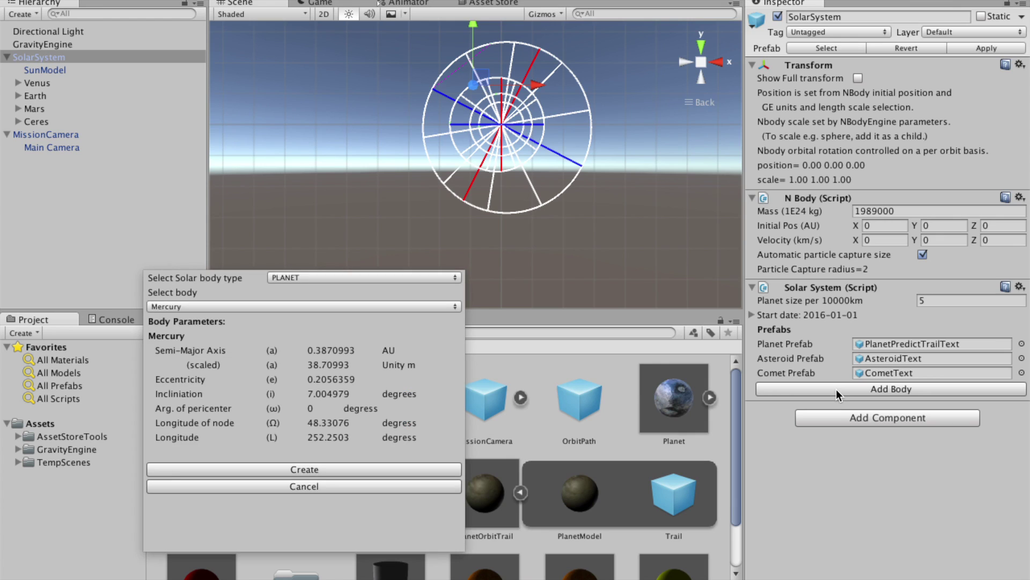
pyautogui.click(385, 278)
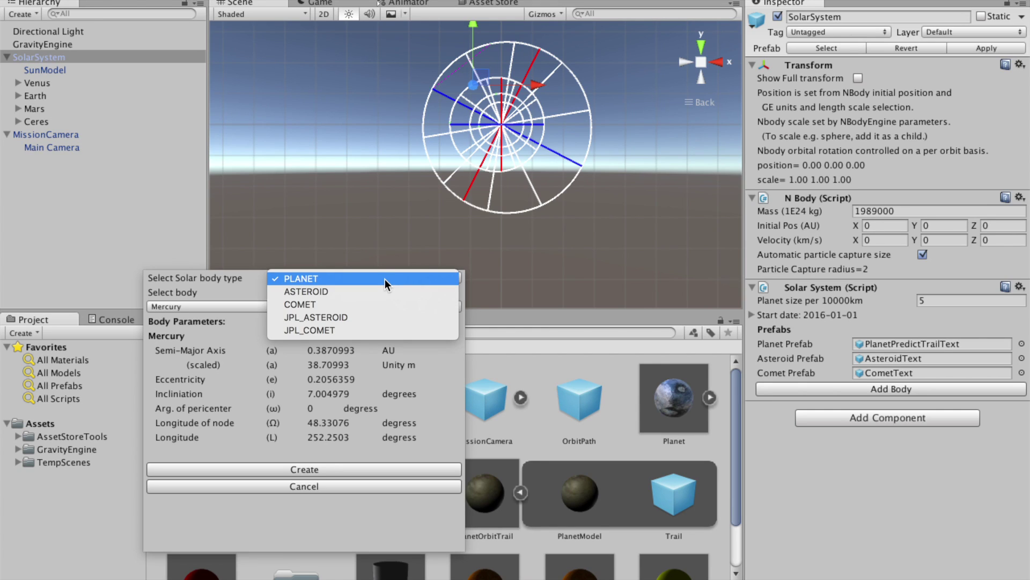
pyautogui.click(354, 330)
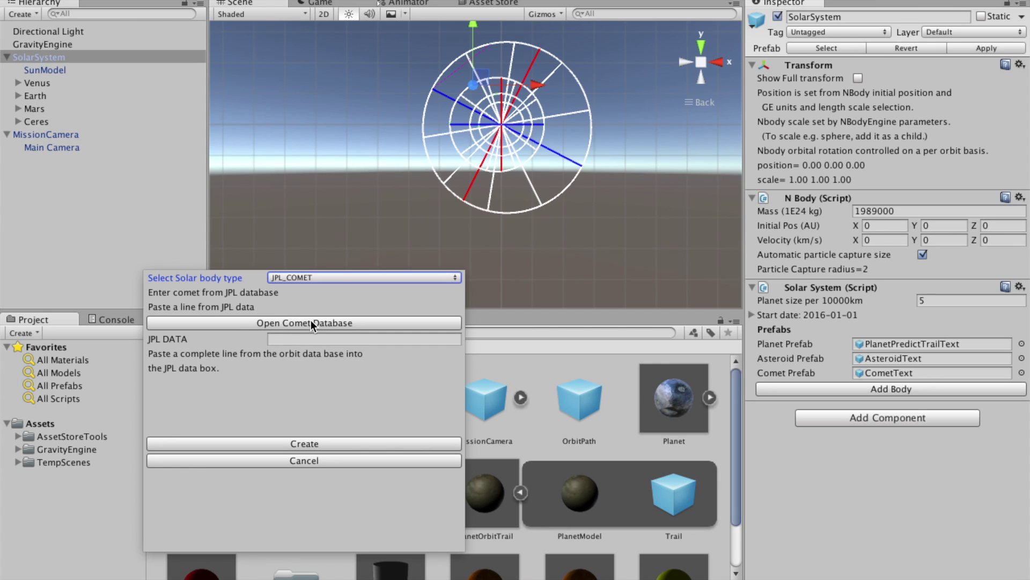
pyautogui.click(246, 322)
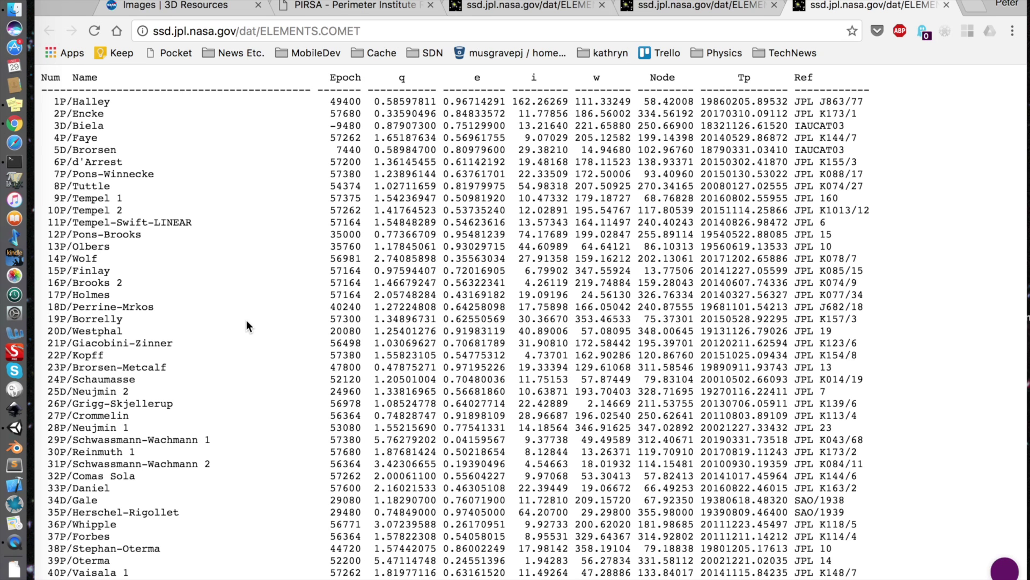
# Browse the JPL comet table, search it for "chury", and select and copy the complete 67P/Churyumov-Gerasimenko line
pyautogui.scroll(-15, 246, 320)
pyautogui.scroll(-20, 247, 320)
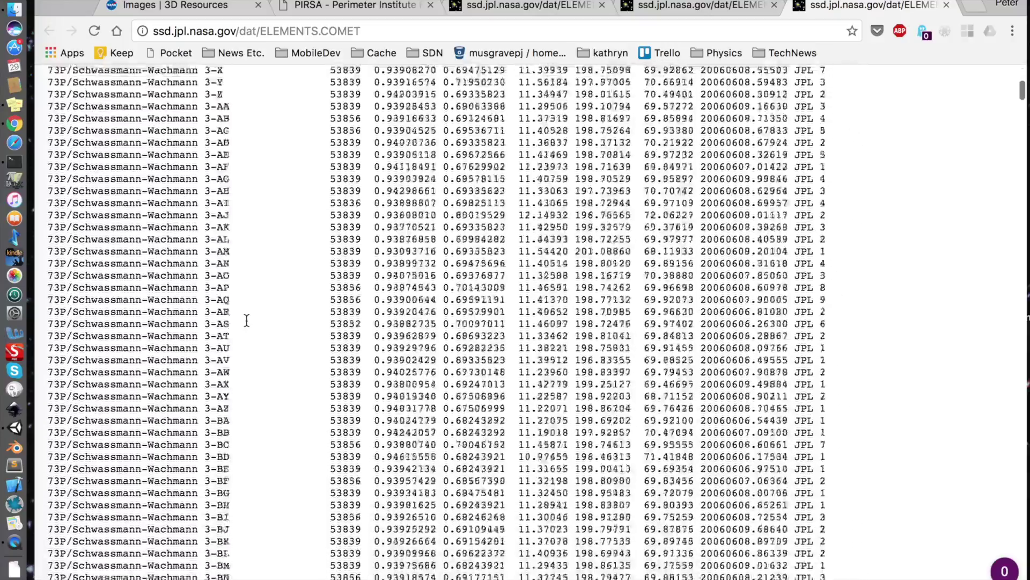
pyautogui.scroll(-15, 246, 320)
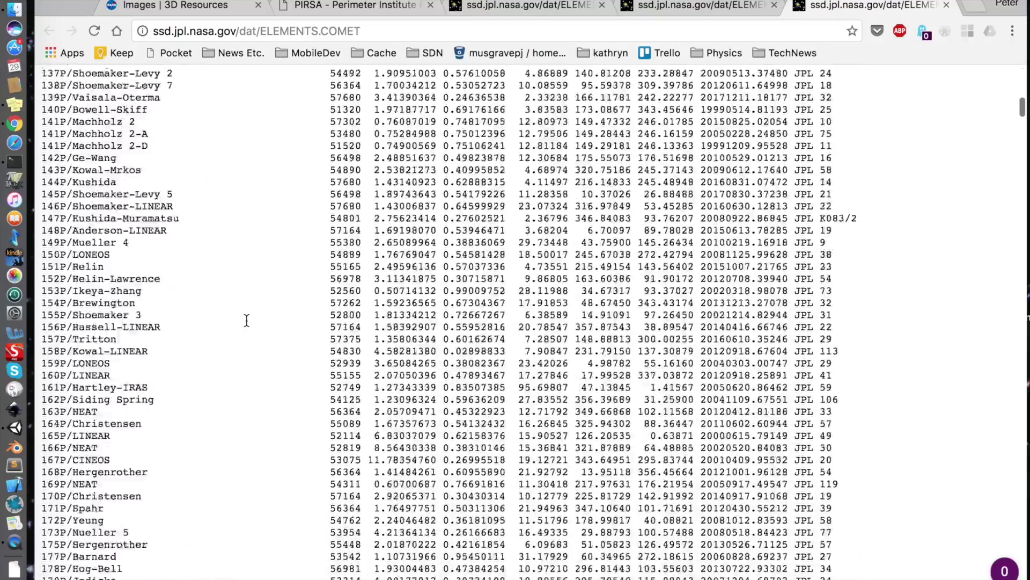
pyautogui.scroll(20, 246, 320)
pyautogui.scroll(20, 246, 320)
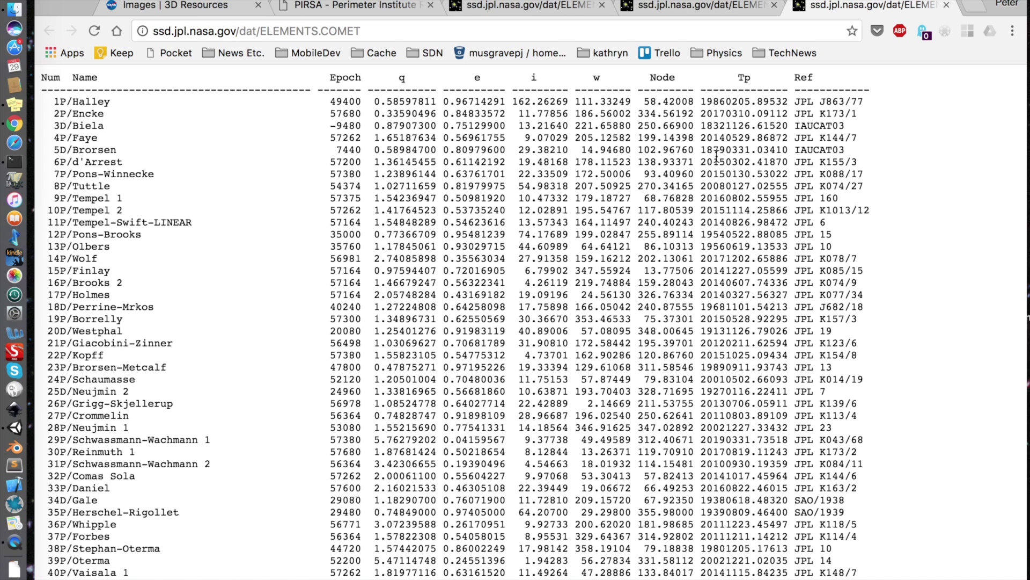
pyautogui.press('super+f')
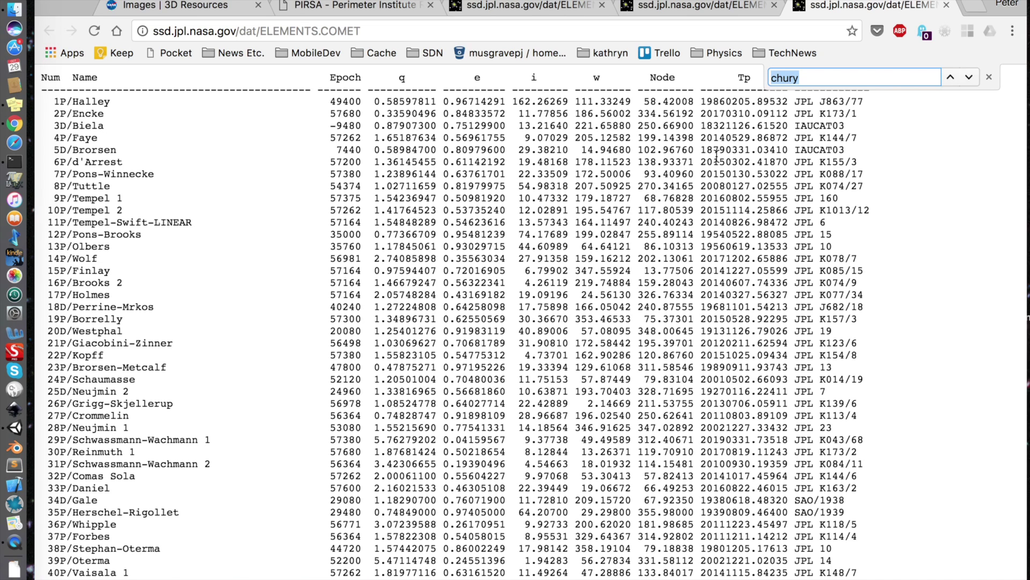
pyautogui.press('Return')
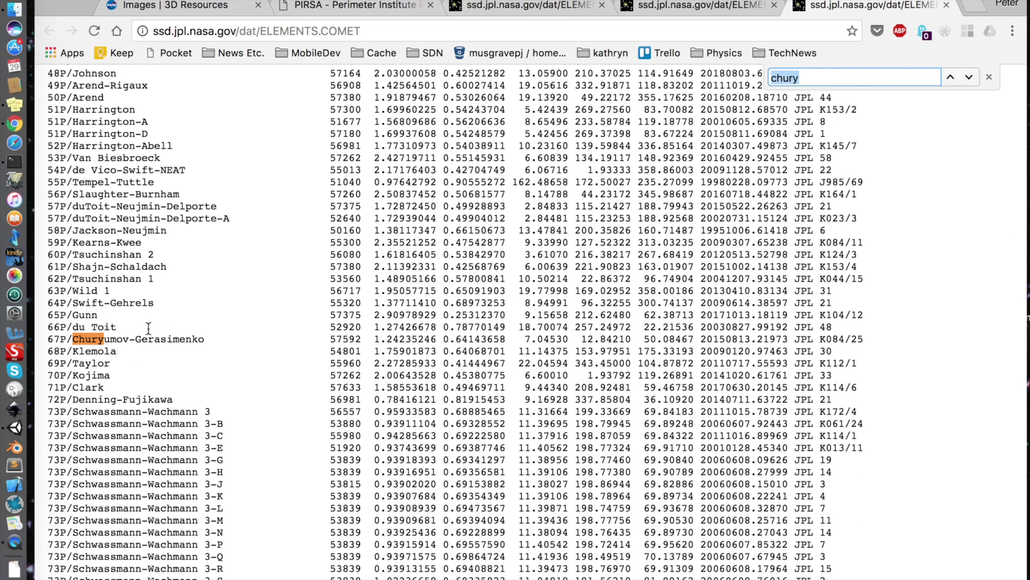
pyautogui.click(110, 339)
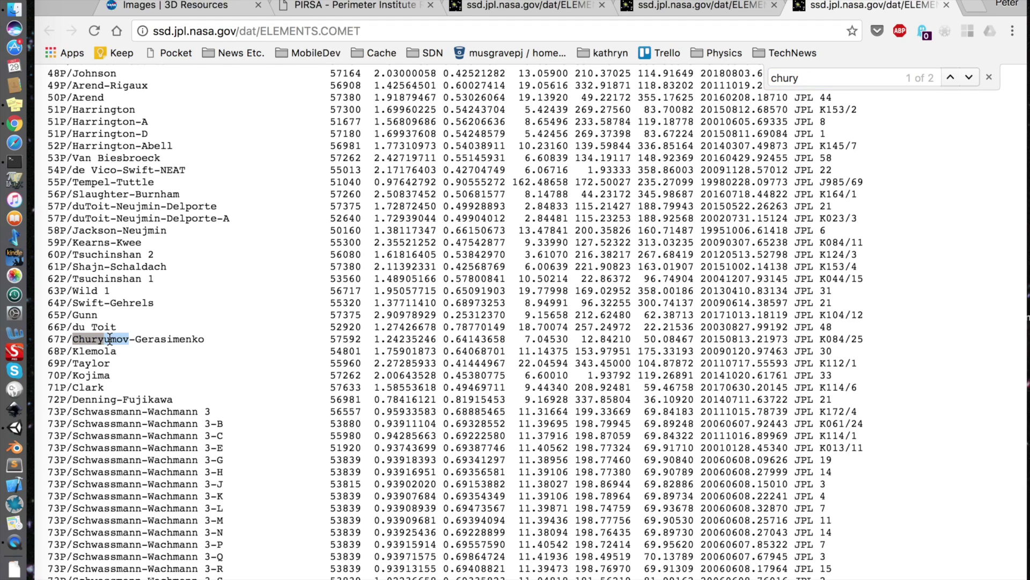
pyautogui.tripleClick(110, 338)
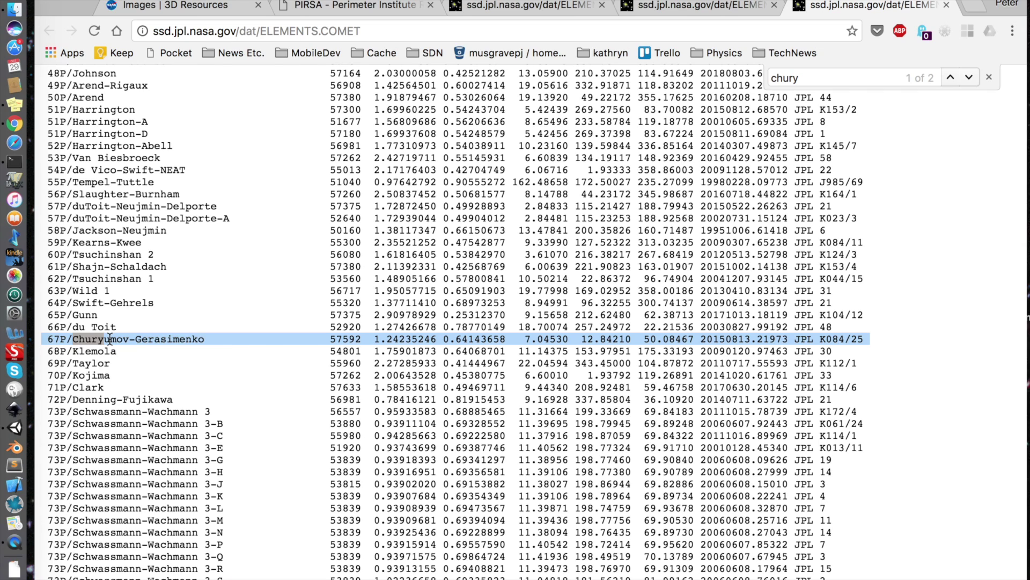
# Switch back to Unity, create the comet from the copied line pasted as JPL data, and test-play the scene
pyautogui.press('super+Tab')
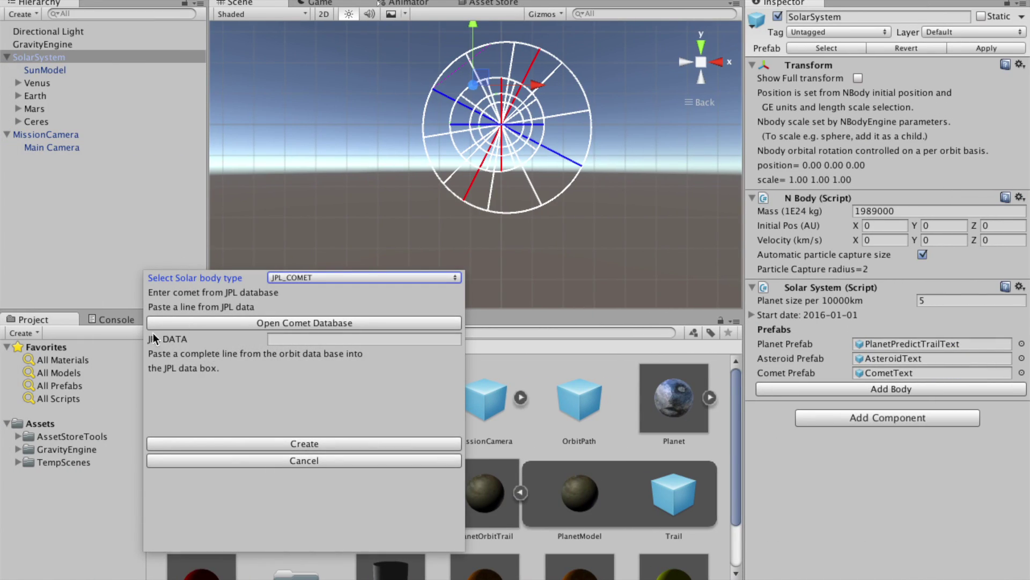
pyautogui.click(281, 338)
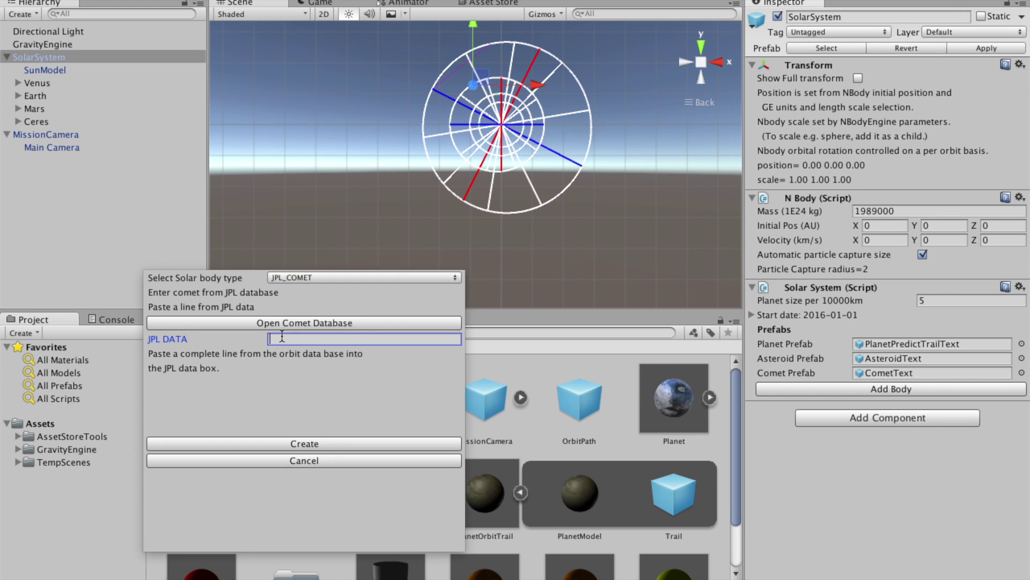
pyautogui.press('super+v')
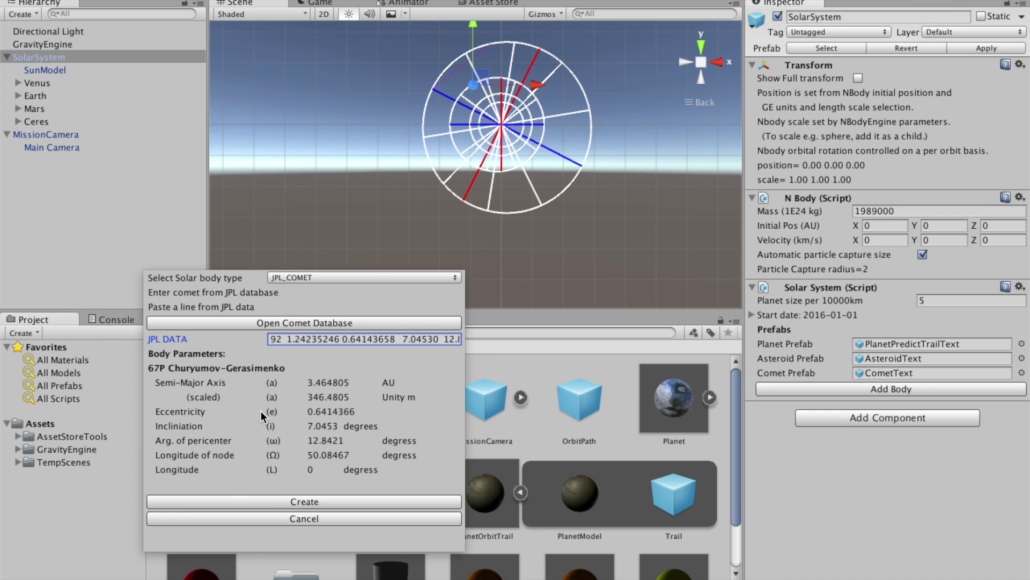
pyautogui.click(253, 501)
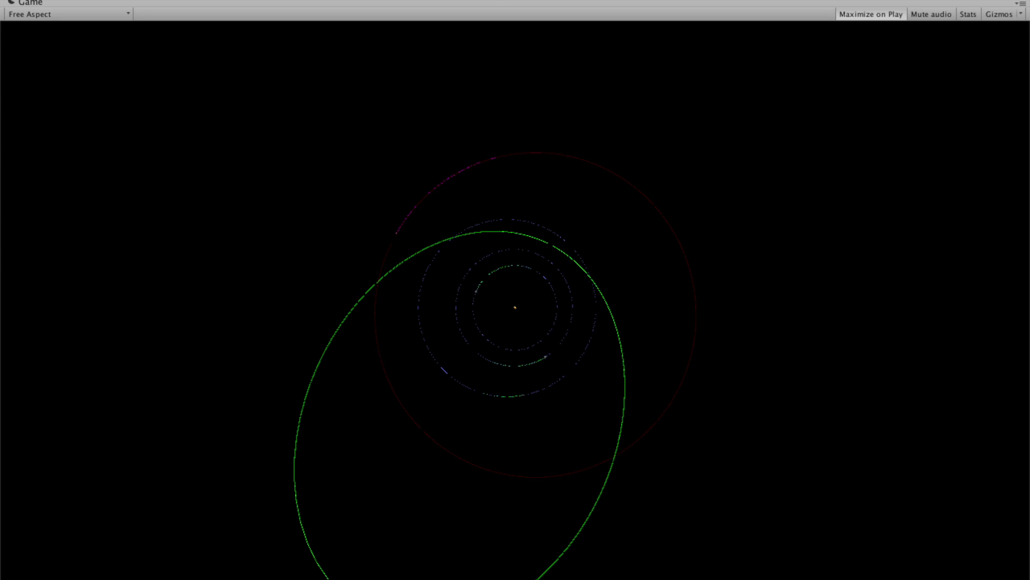
pyautogui.press('super+p')
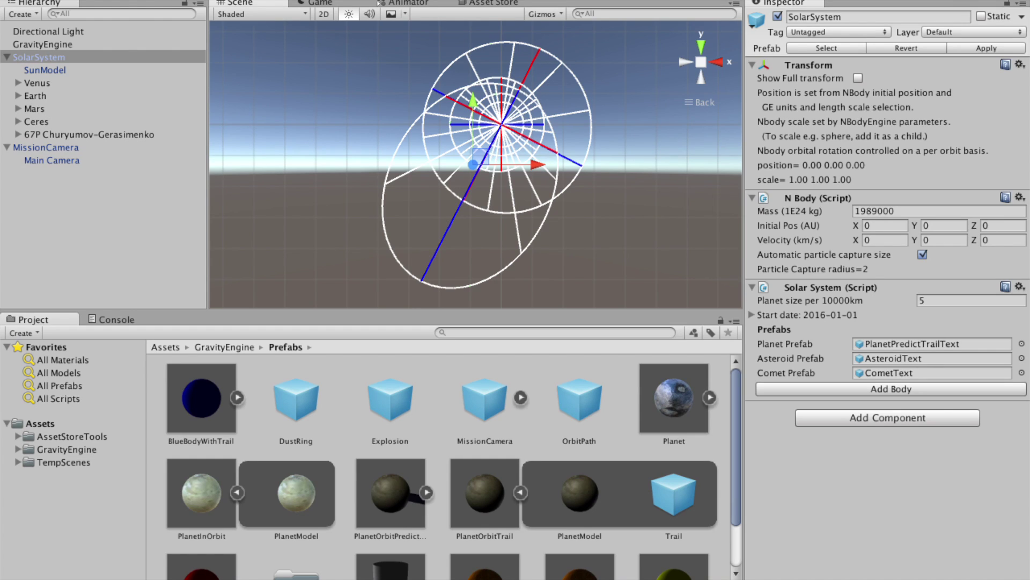
# Add a UI Canvas to the scene and set its render mode to World Space
pyautogui.click(220, 0)
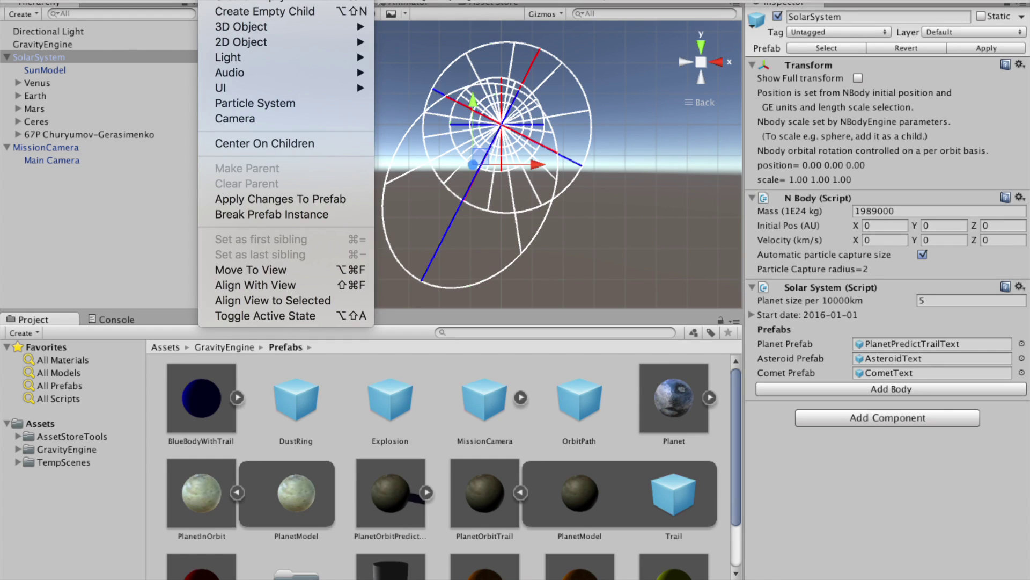
pyautogui.moveTo(230, 88)
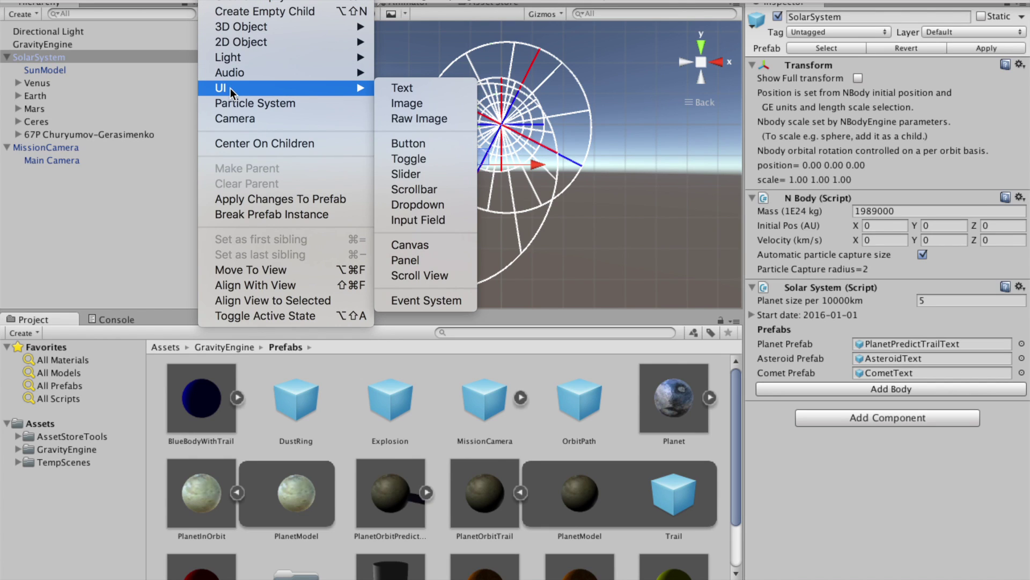
pyautogui.click(420, 245)
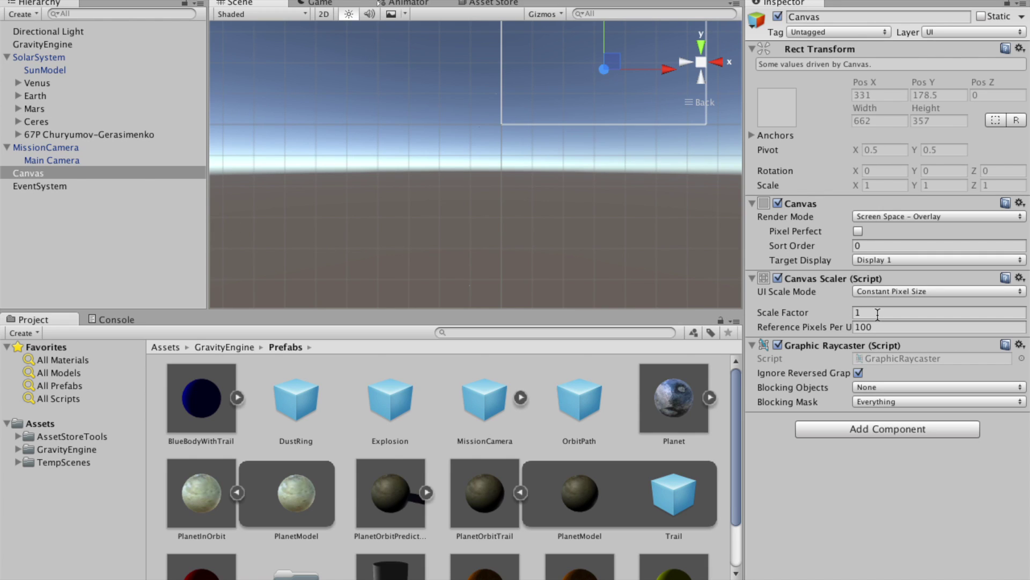
pyautogui.click(935, 218)
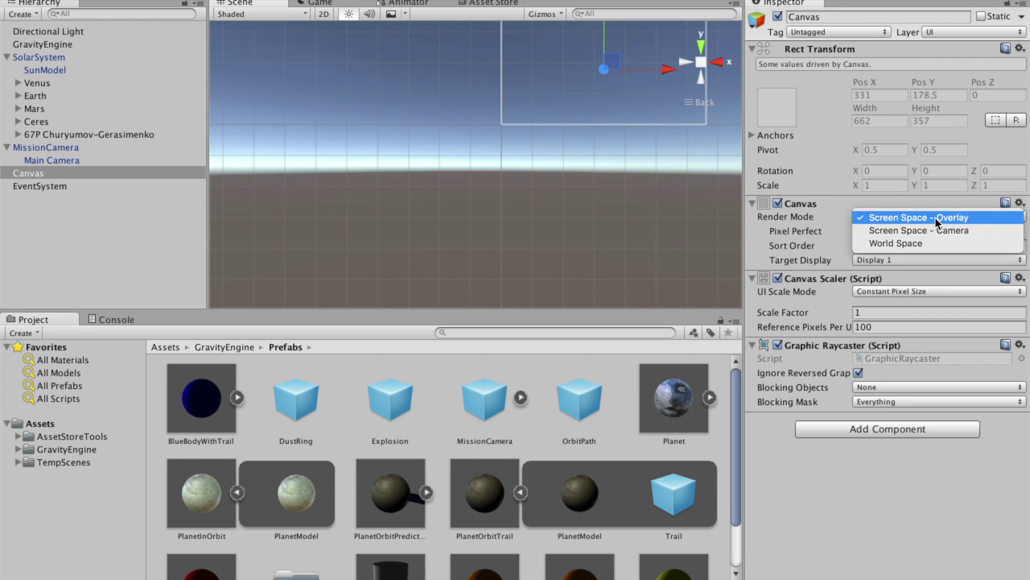
pyautogui.click(924, 243)
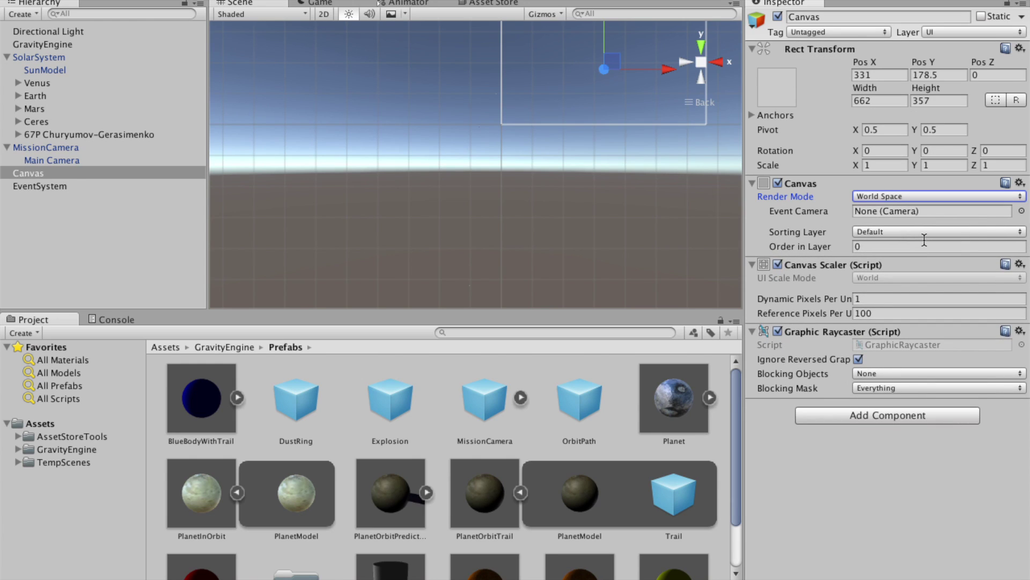
# Inspect the TextLabel children of Venus and the 67P Churyumov-Gerasimenko comet, checking their text settings
pyautogui.click(18, 82)
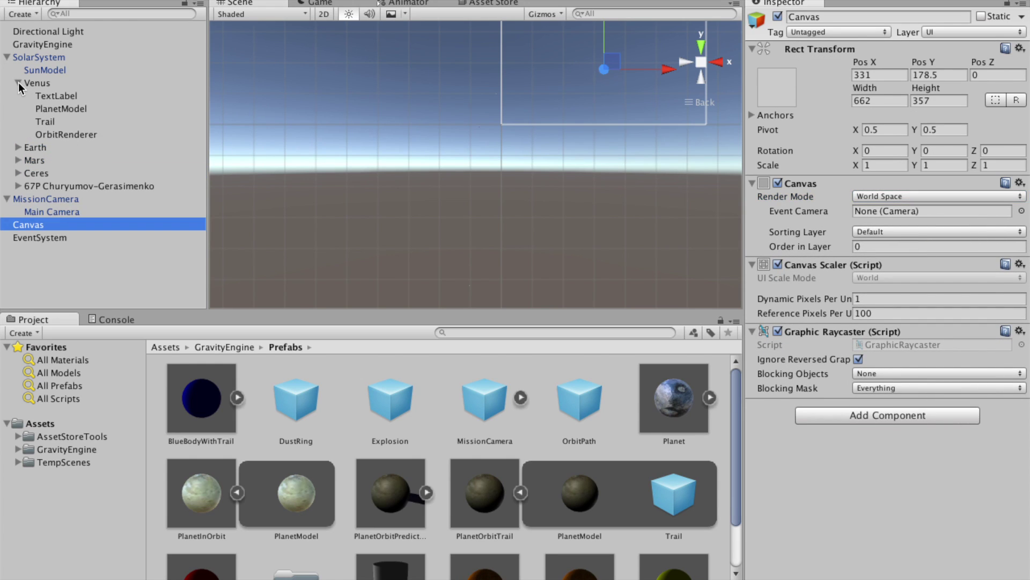
pyautogui.click(59, 94)
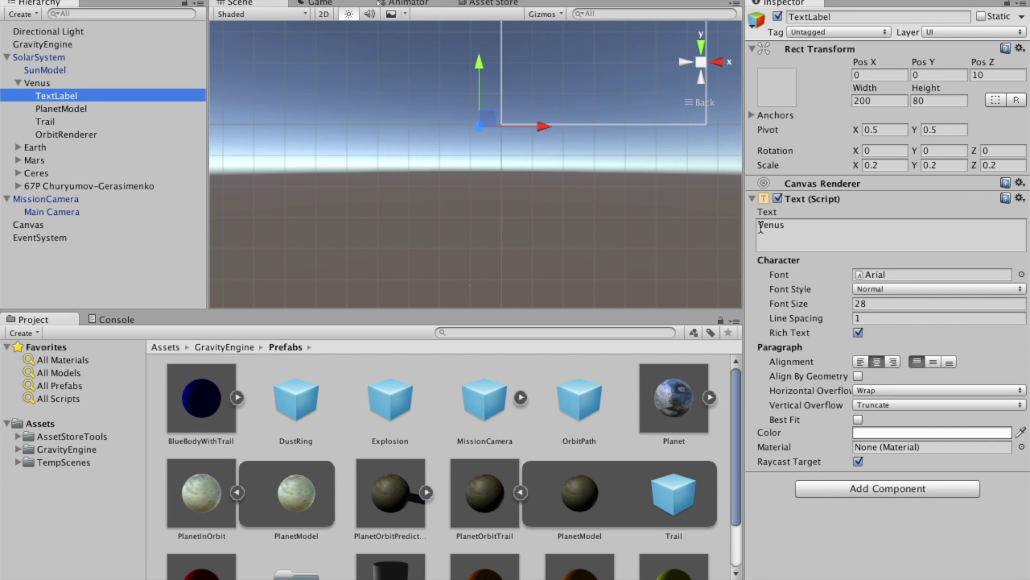
pyautogui.click(18, 185)
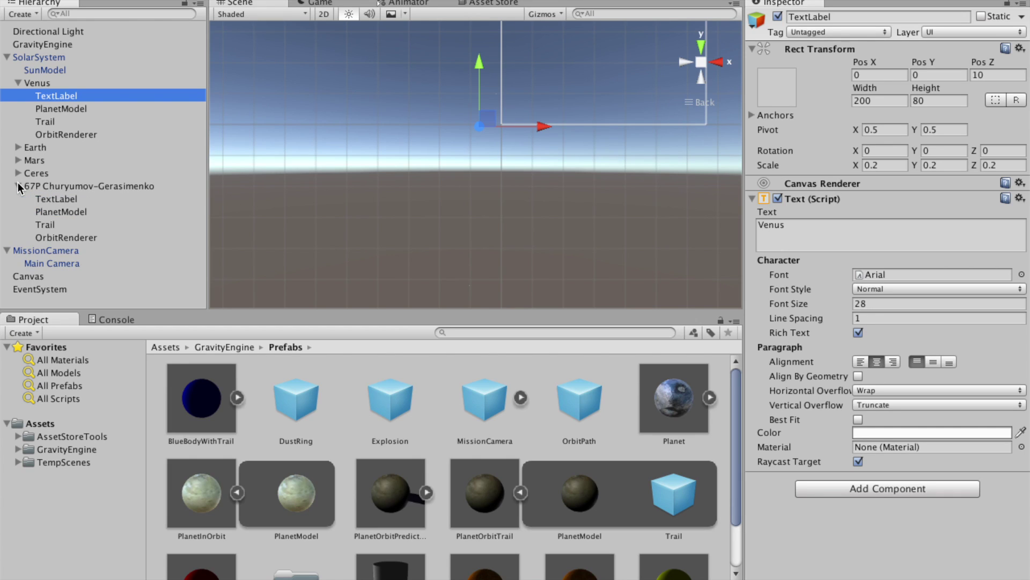
pyautogui.click(59, 200)
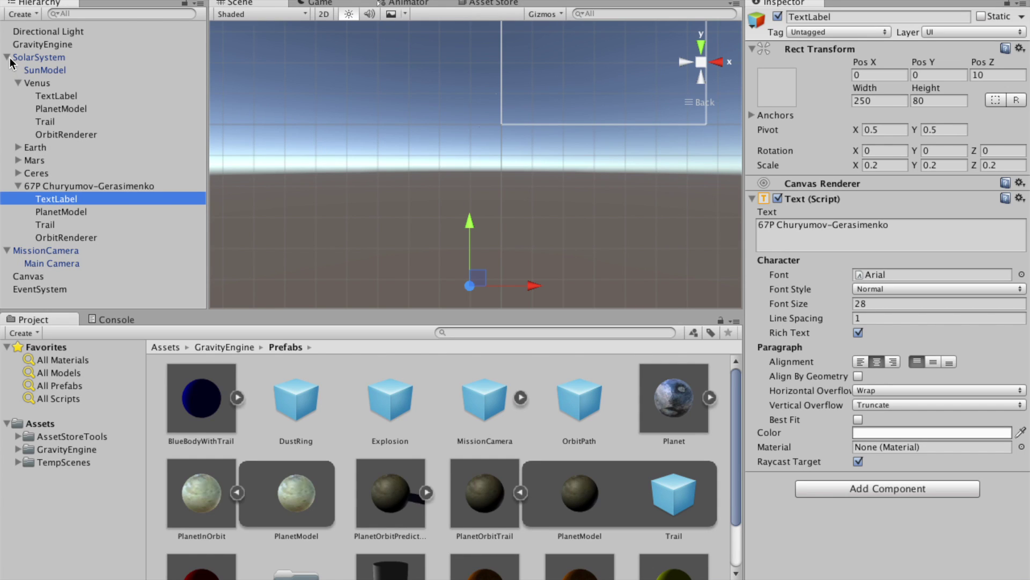
# Make the SolarSystem object a child of the Canvas and test-play the scene to check the body labels
pyautogui.click(27, 58)
pyautogui.moveTo(27, 58); pyautogui.dragTo(31, 277)
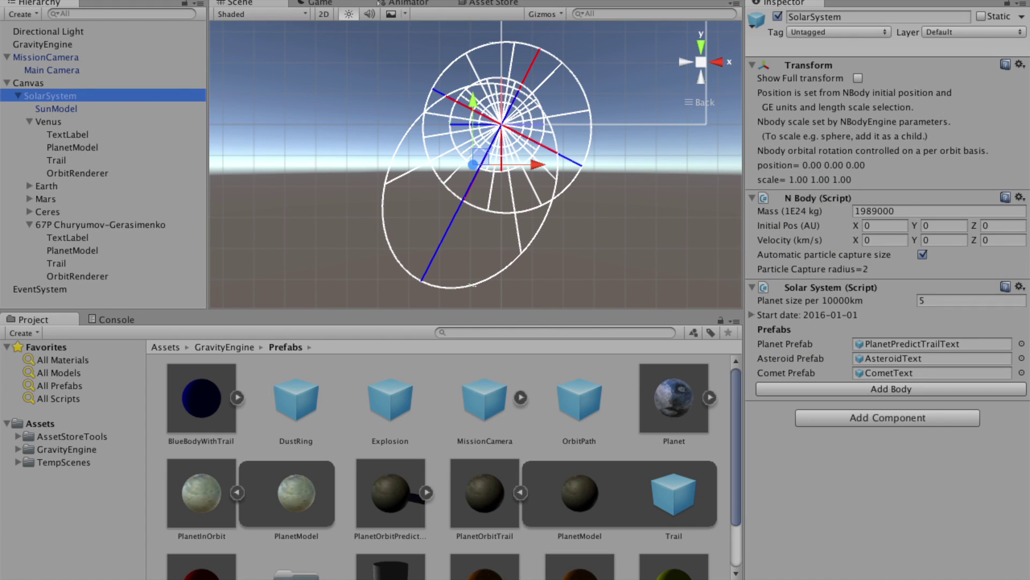
pyautogui.press('super+p')
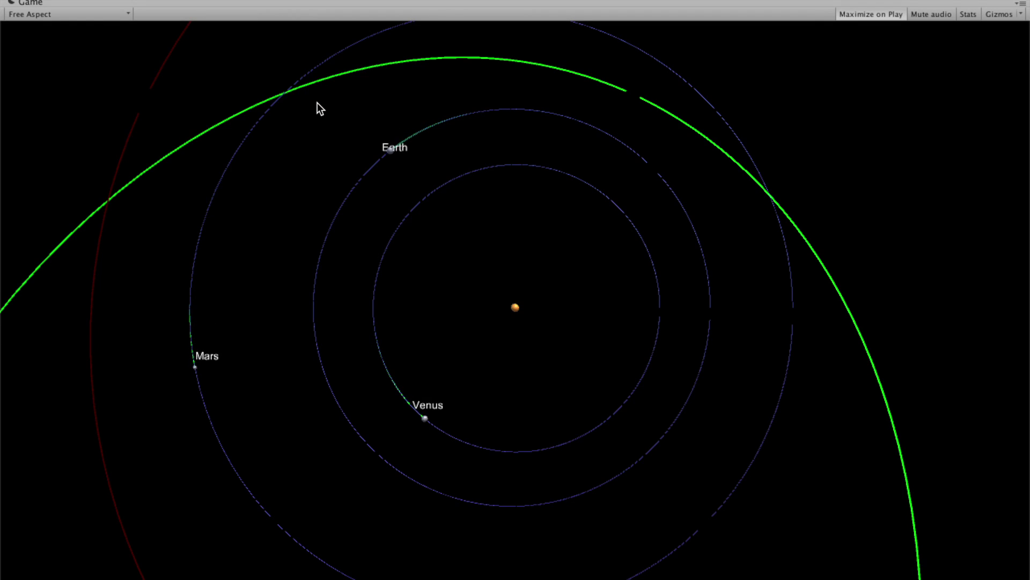
pyautogui.scroll(-3, 318, 102)
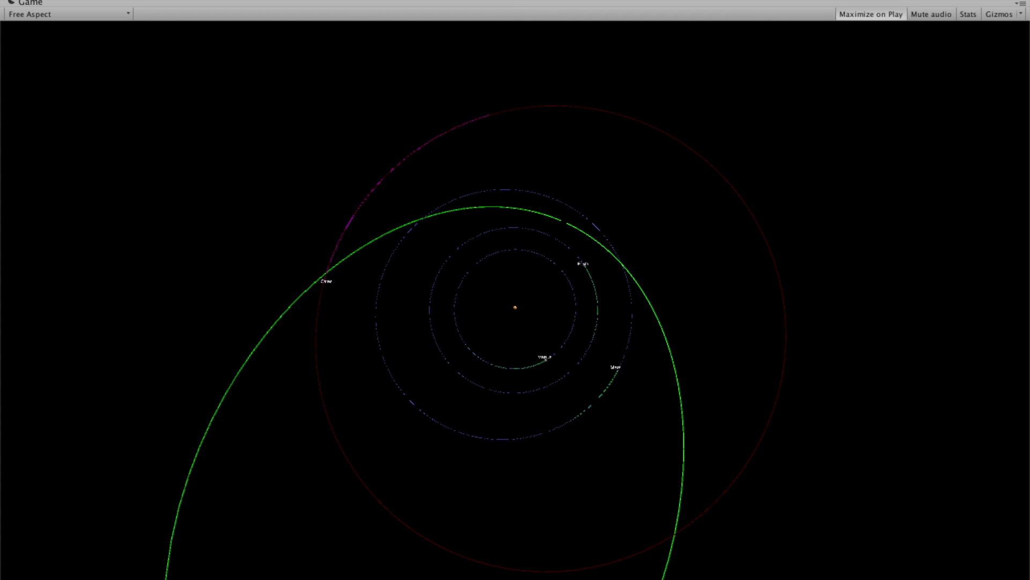
pyautogui.hotkey('ctrl', 'p')
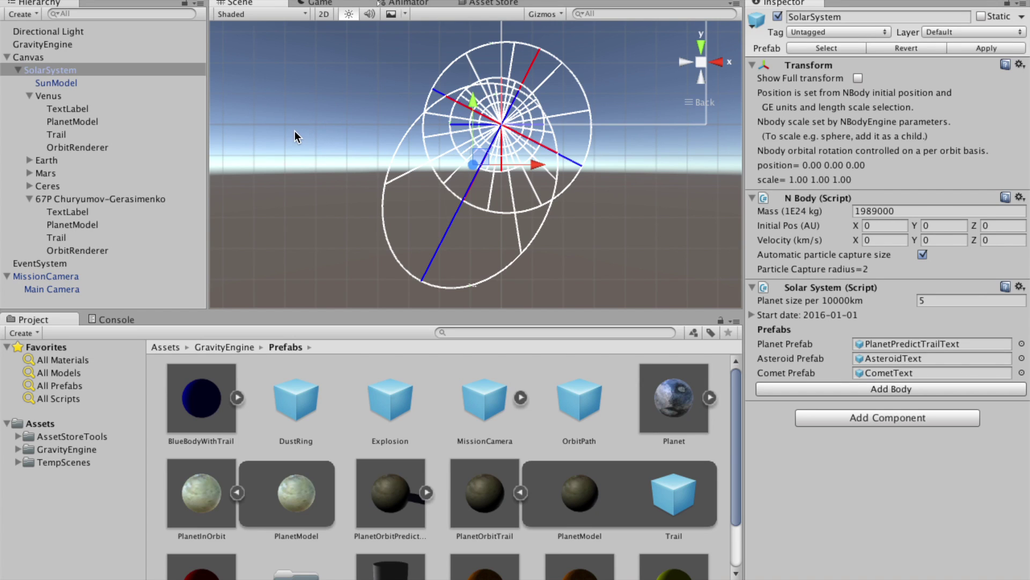